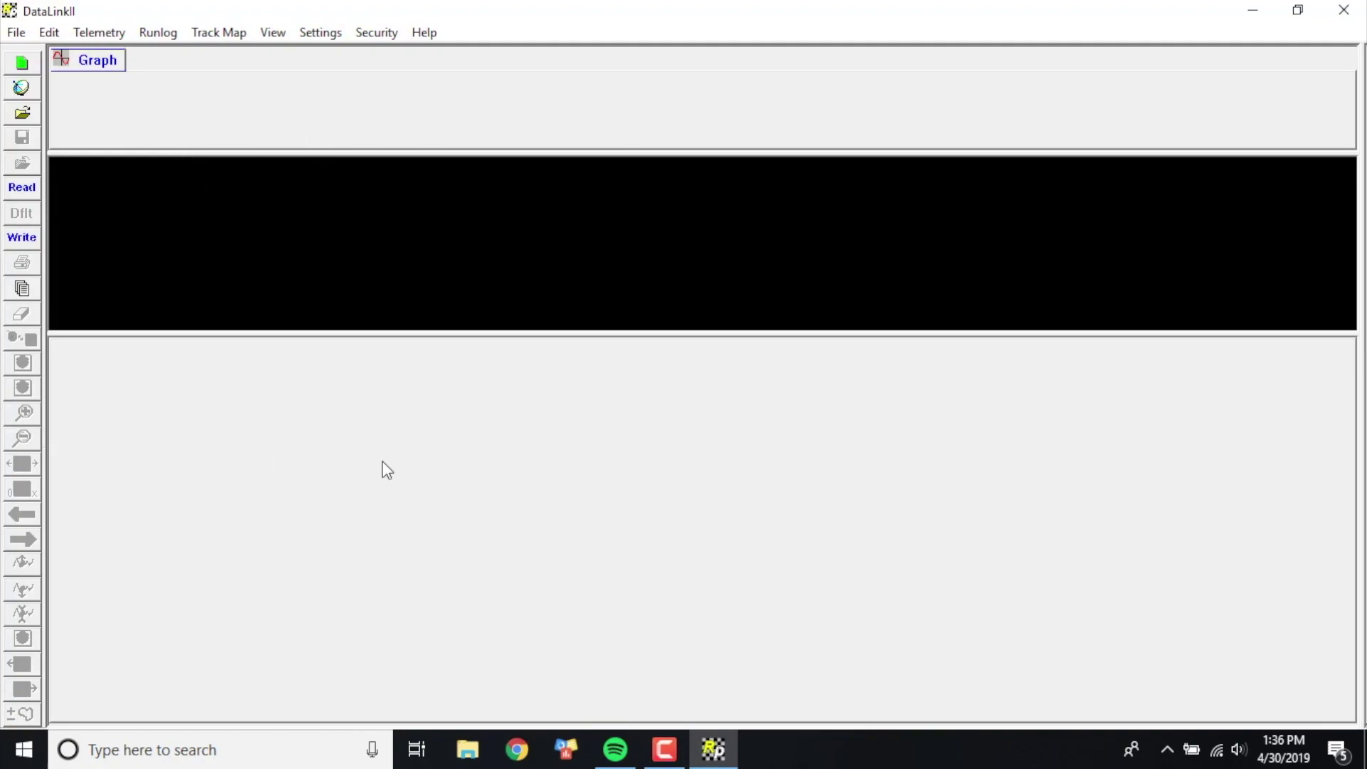
Step: Drag the pane splitters to make the black graph pane taller and shrink the top and bottom panes
left_click_drag(589, 333, 580, 569)
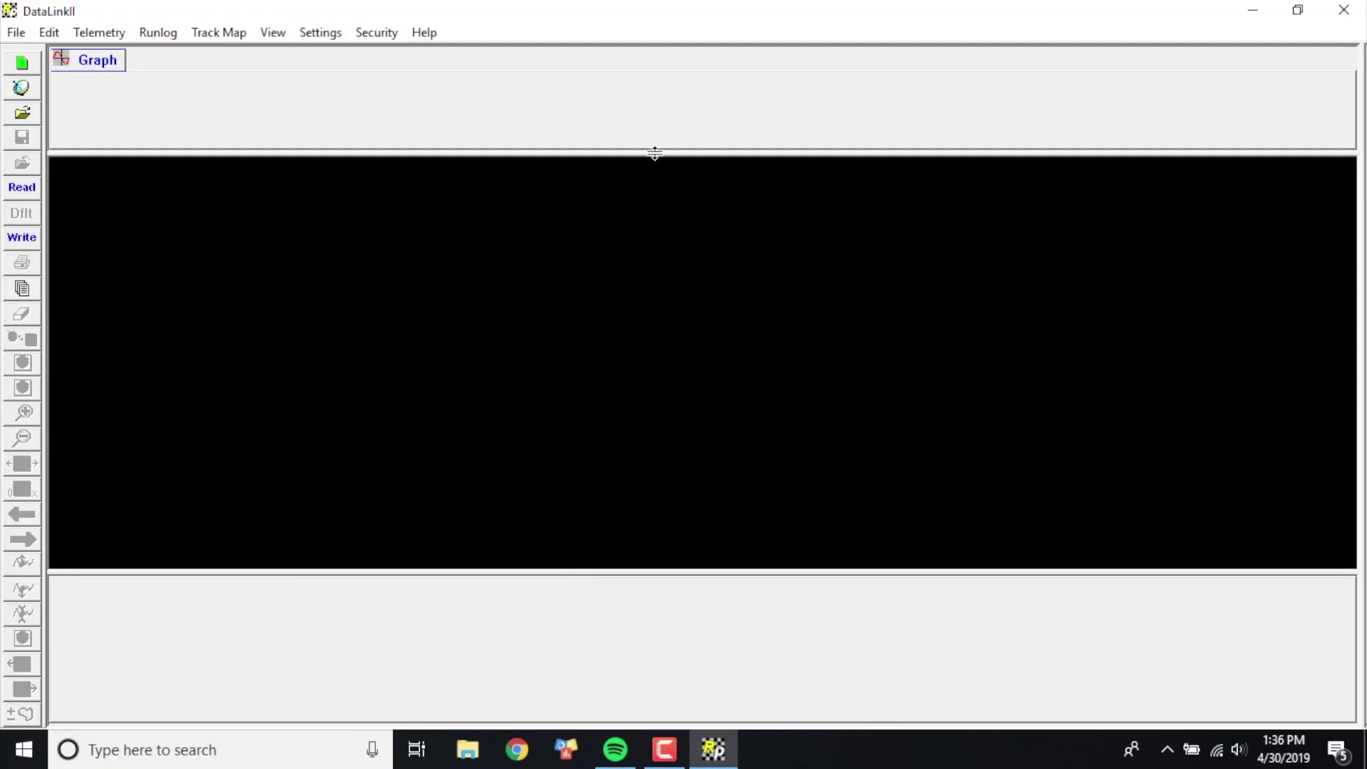
left_click_drag(652, 152, 647, 255)
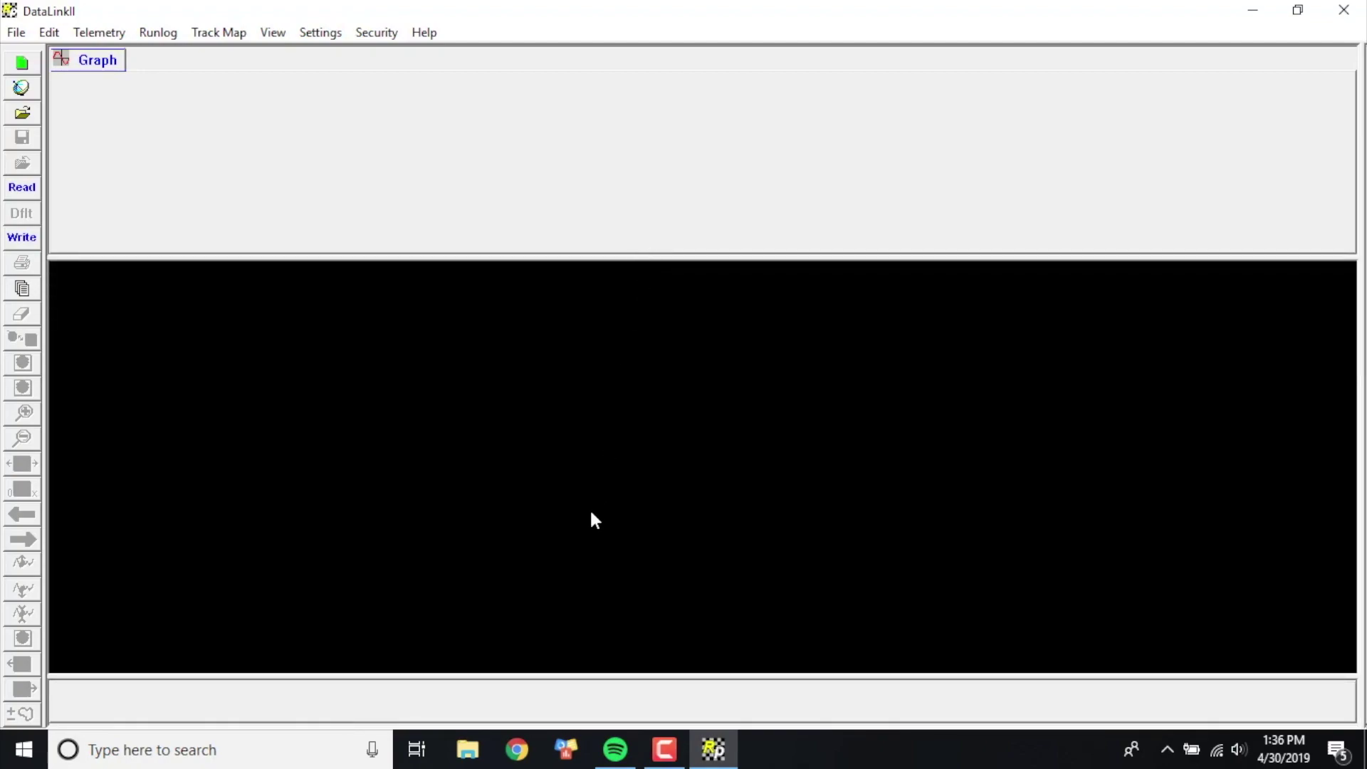
left_click_drag(586, 675, 569, 720)
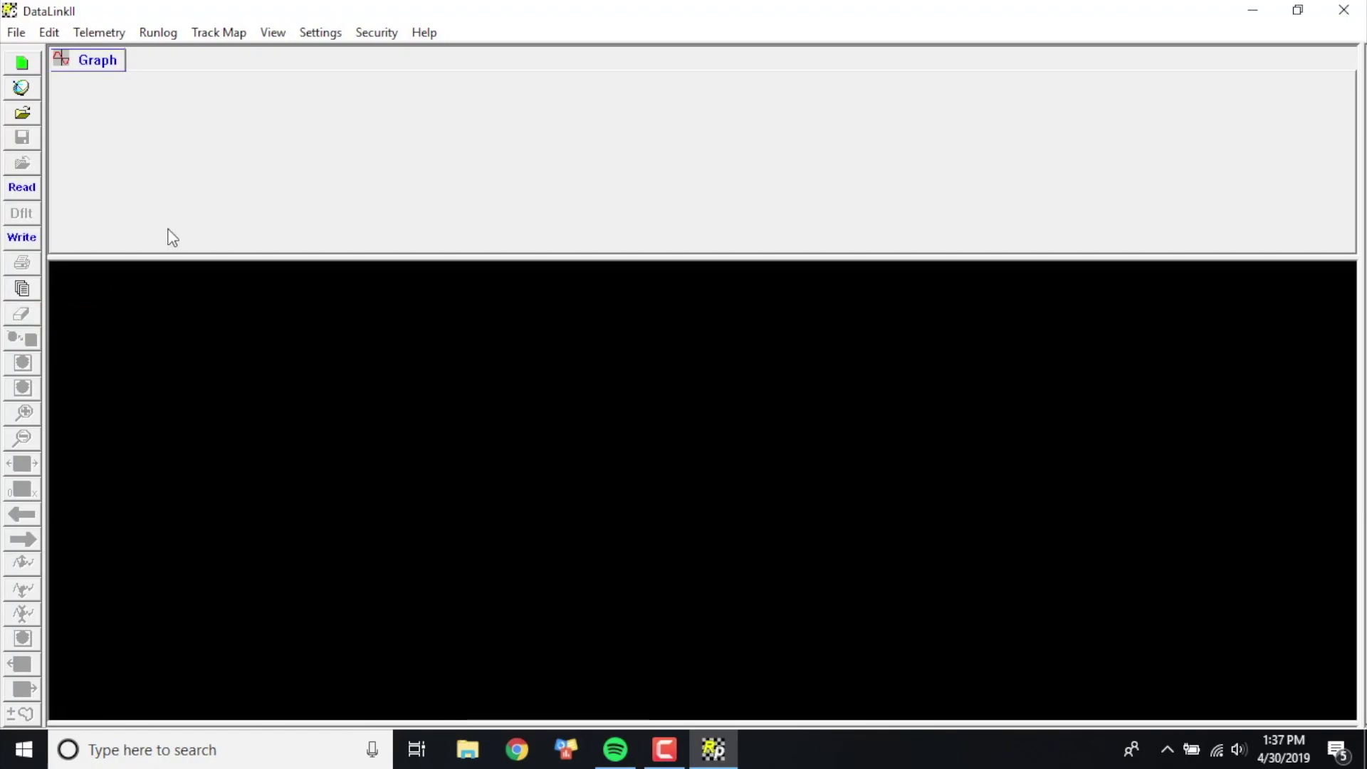
Step: Cycle through the Organize Panes layouts to the one with a short graph strip
left_click(33, 289)
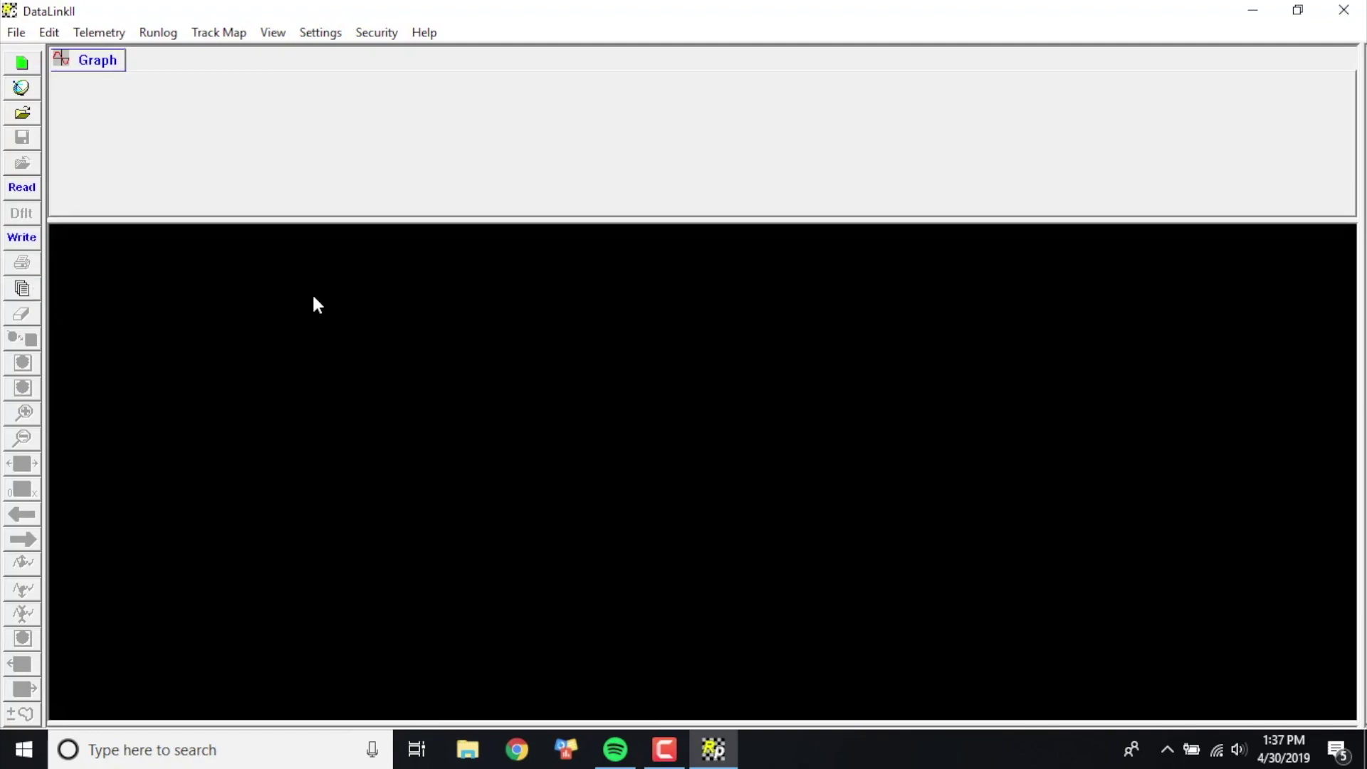
left_click(28, 315)
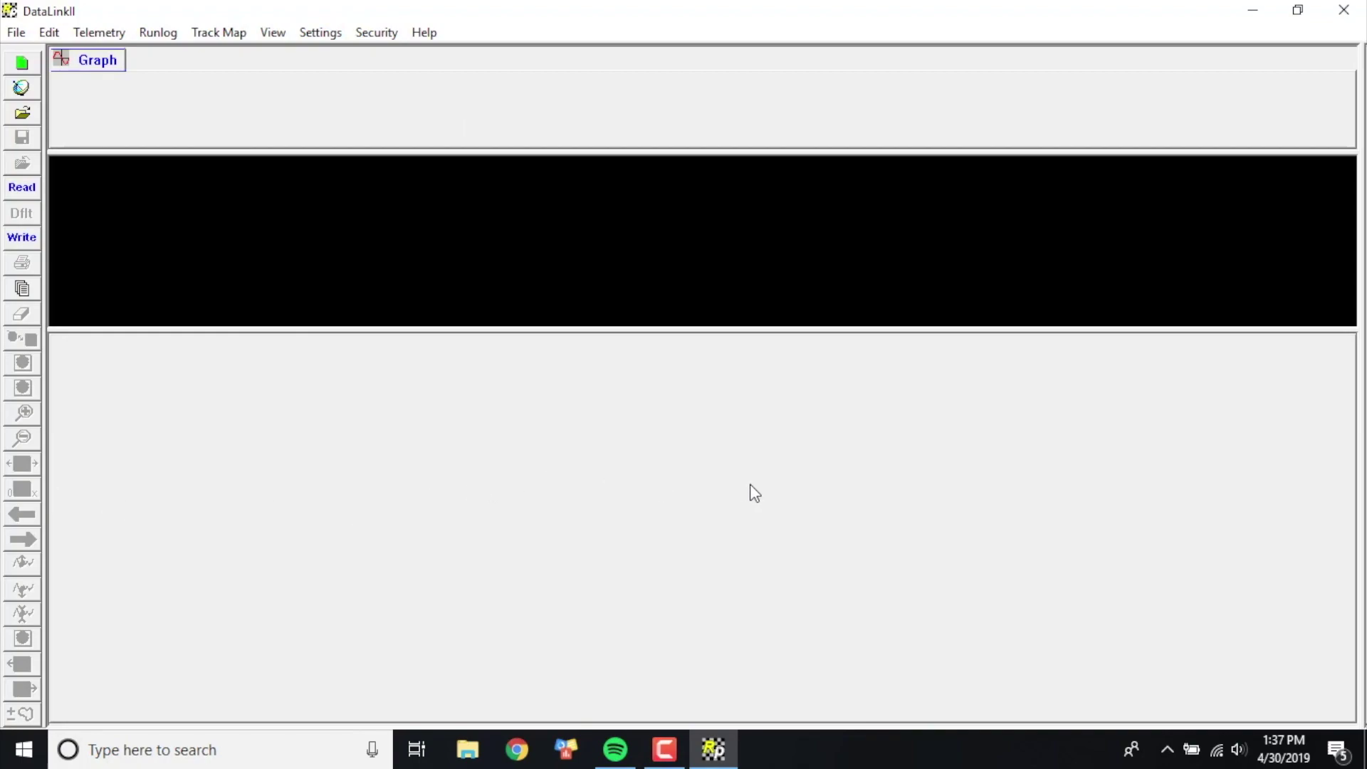
left_click(21, 292)
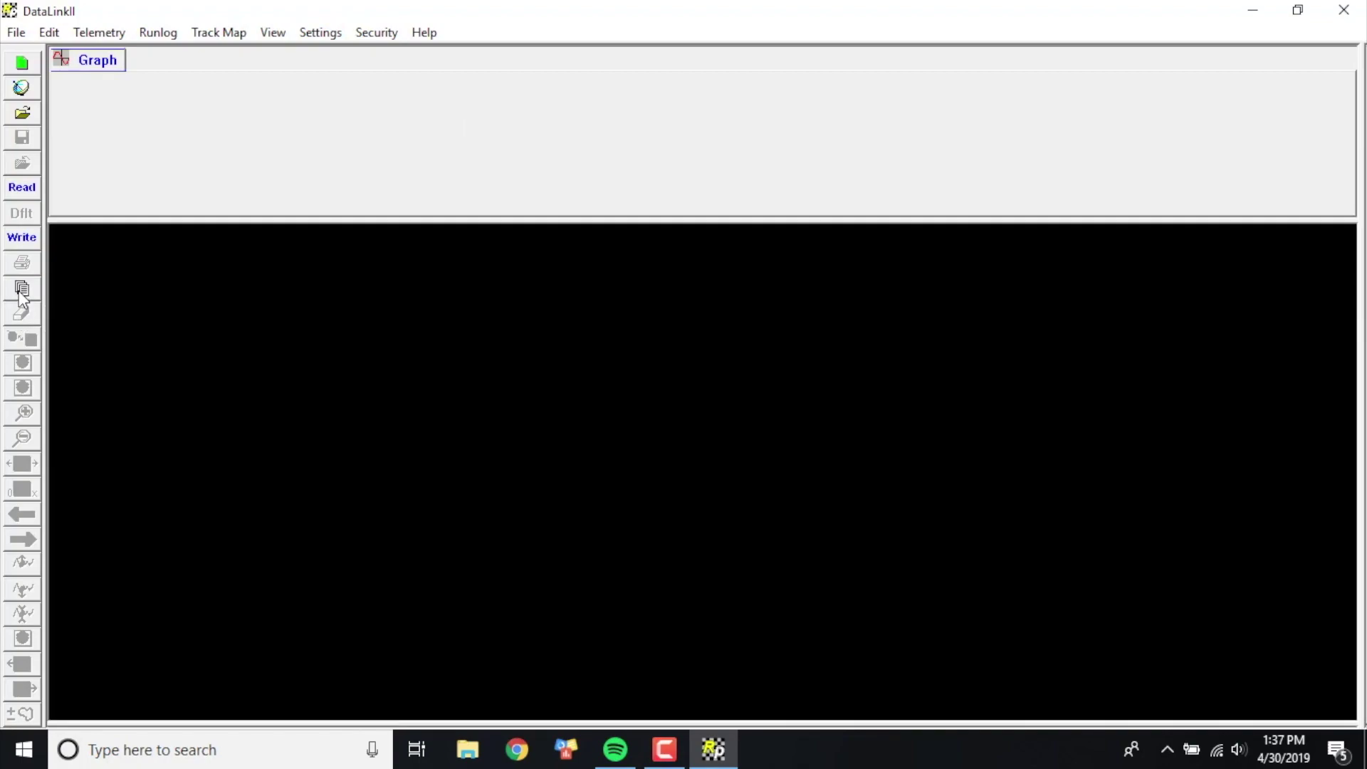
left_click(21, 292)
left_click(22, 292)
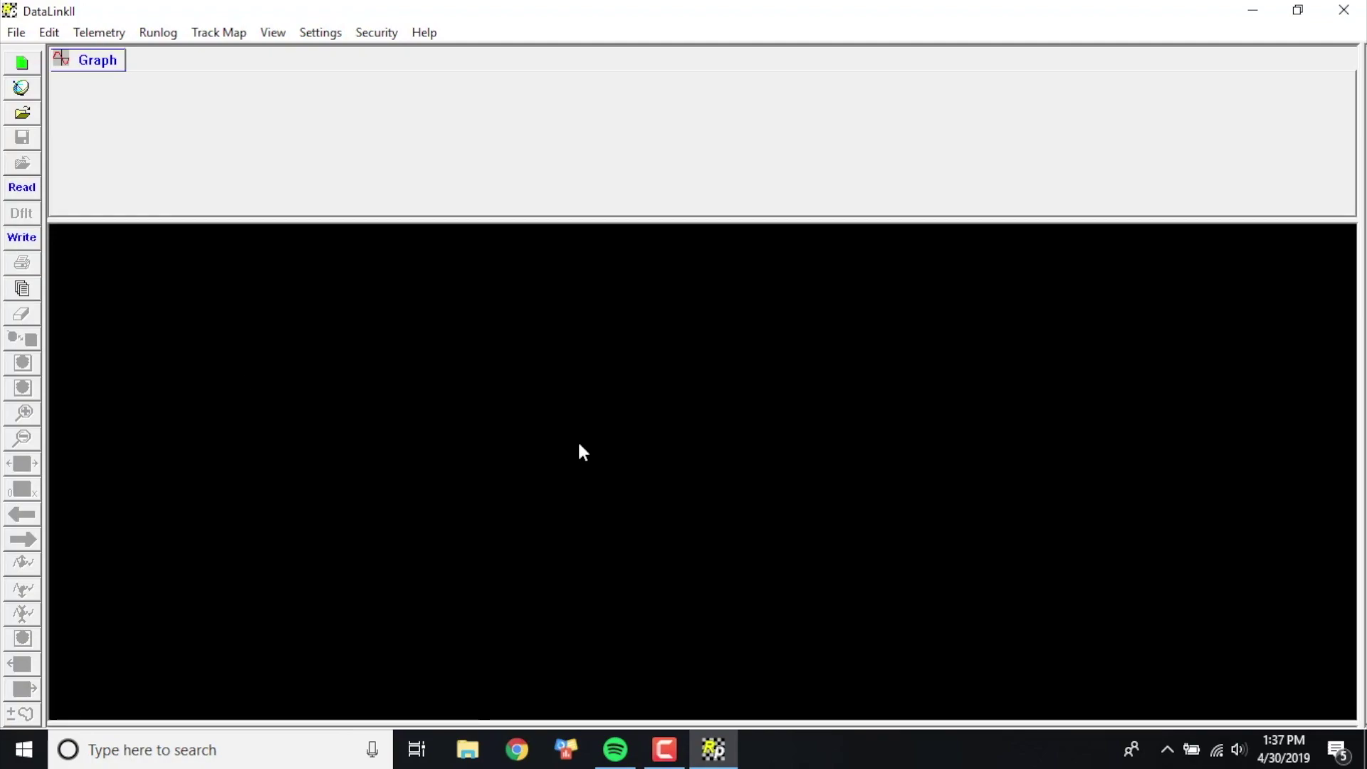
left_click(21, 292)
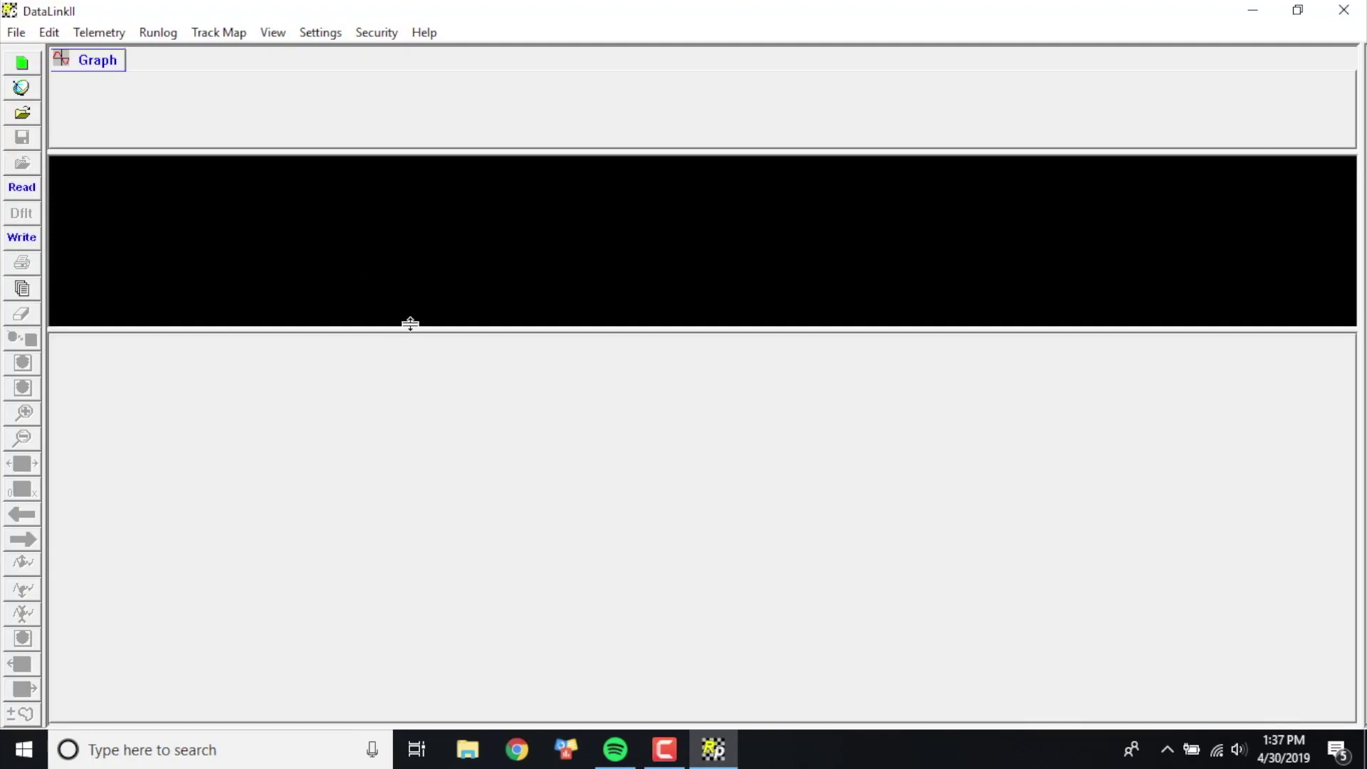
Step: Resize the top, graph and bottom panes until the graph pane is large below a short top pane
left_click_drag(403, 327, 425, 700)
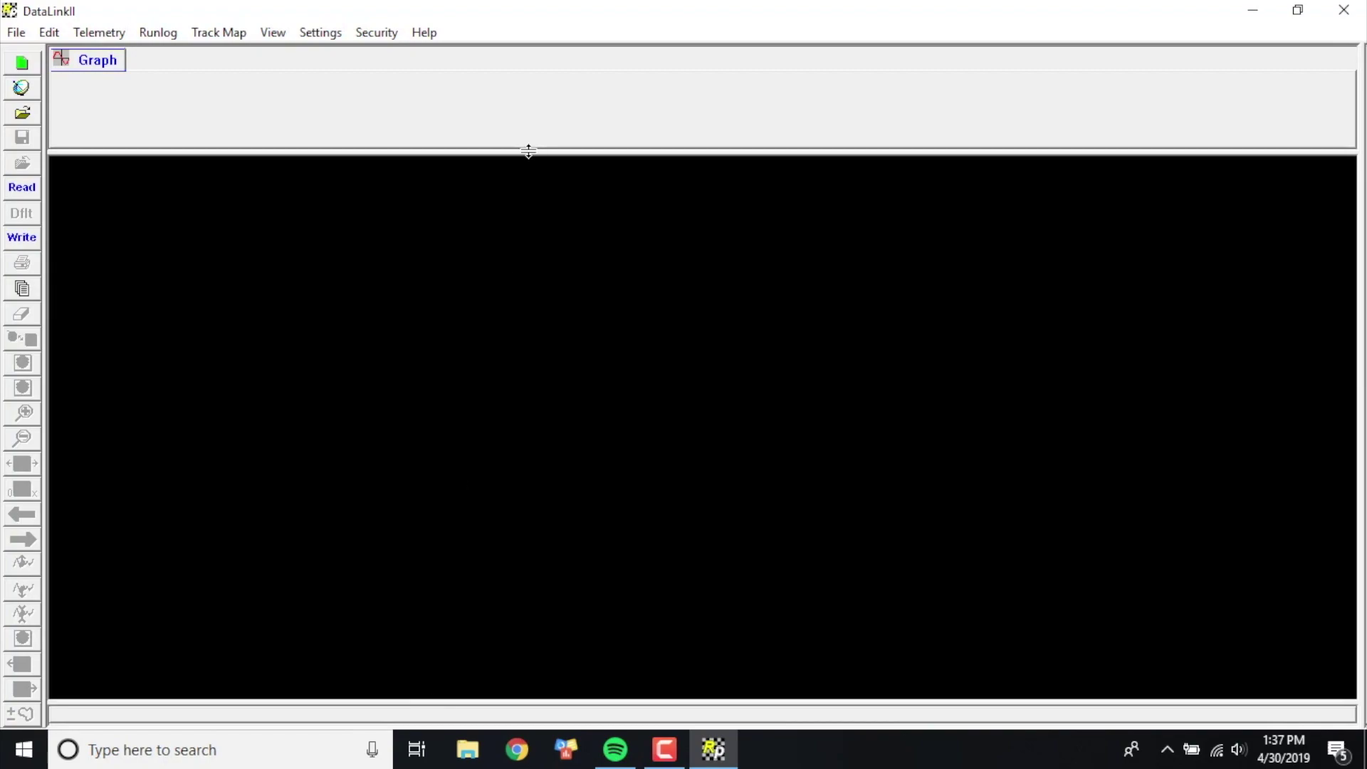
left_click_drag(533, 151, 545, 639)
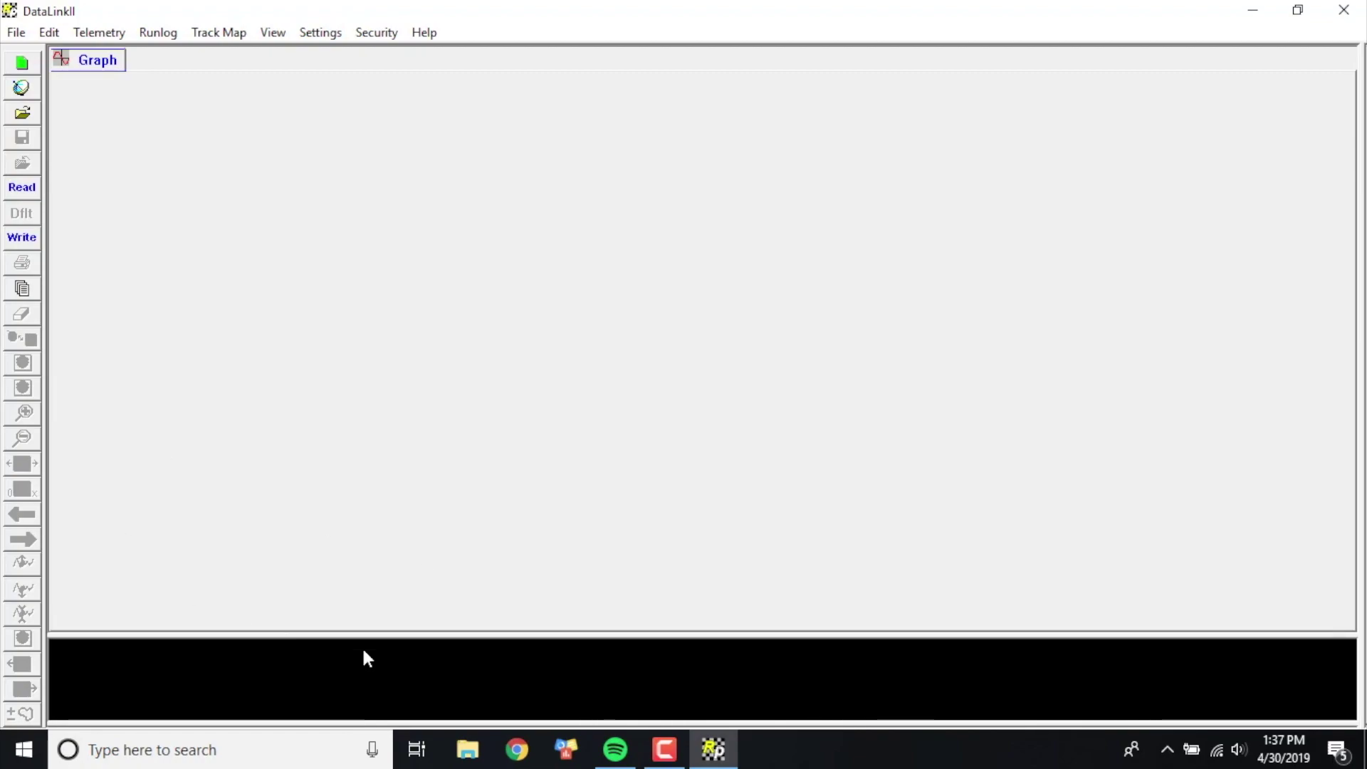
left_click_drag(360, 719, 370, 619)
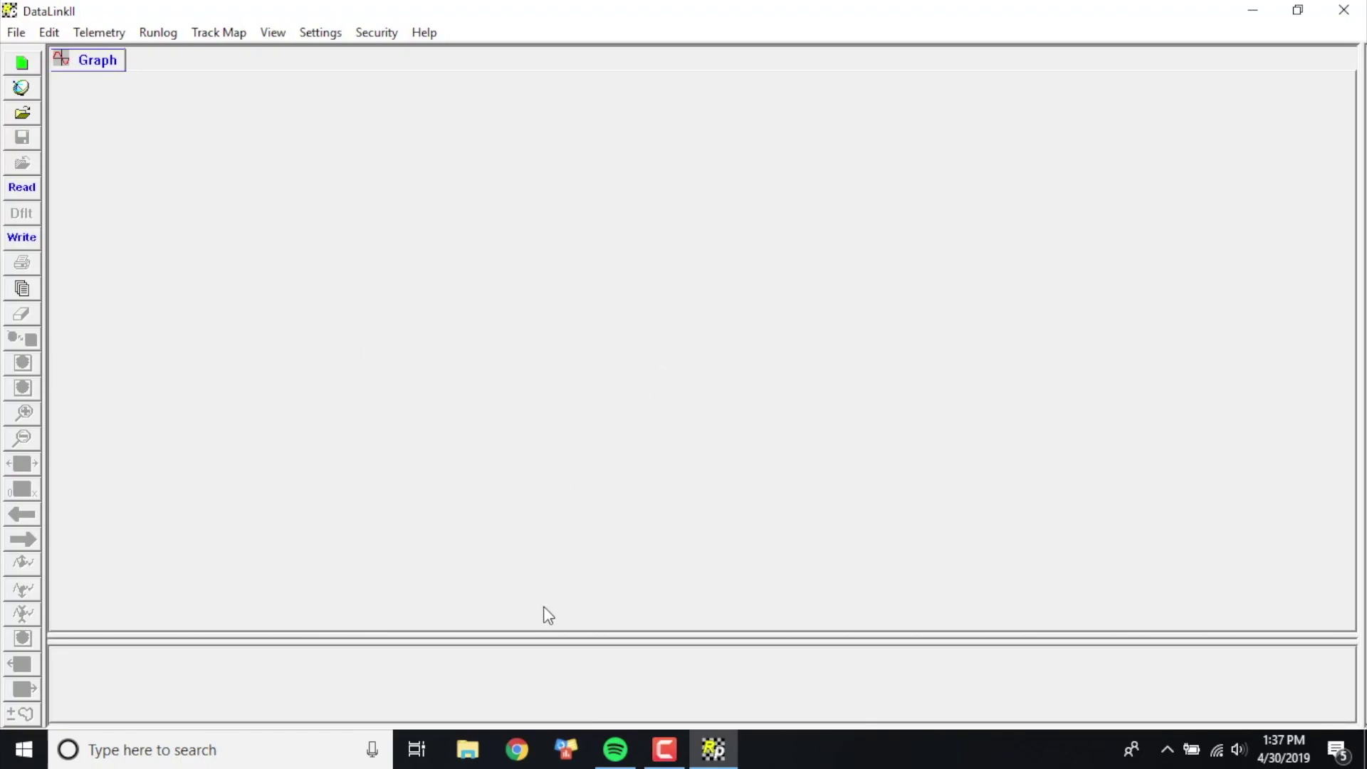
left_click_drag(534, 635, 585, 303)
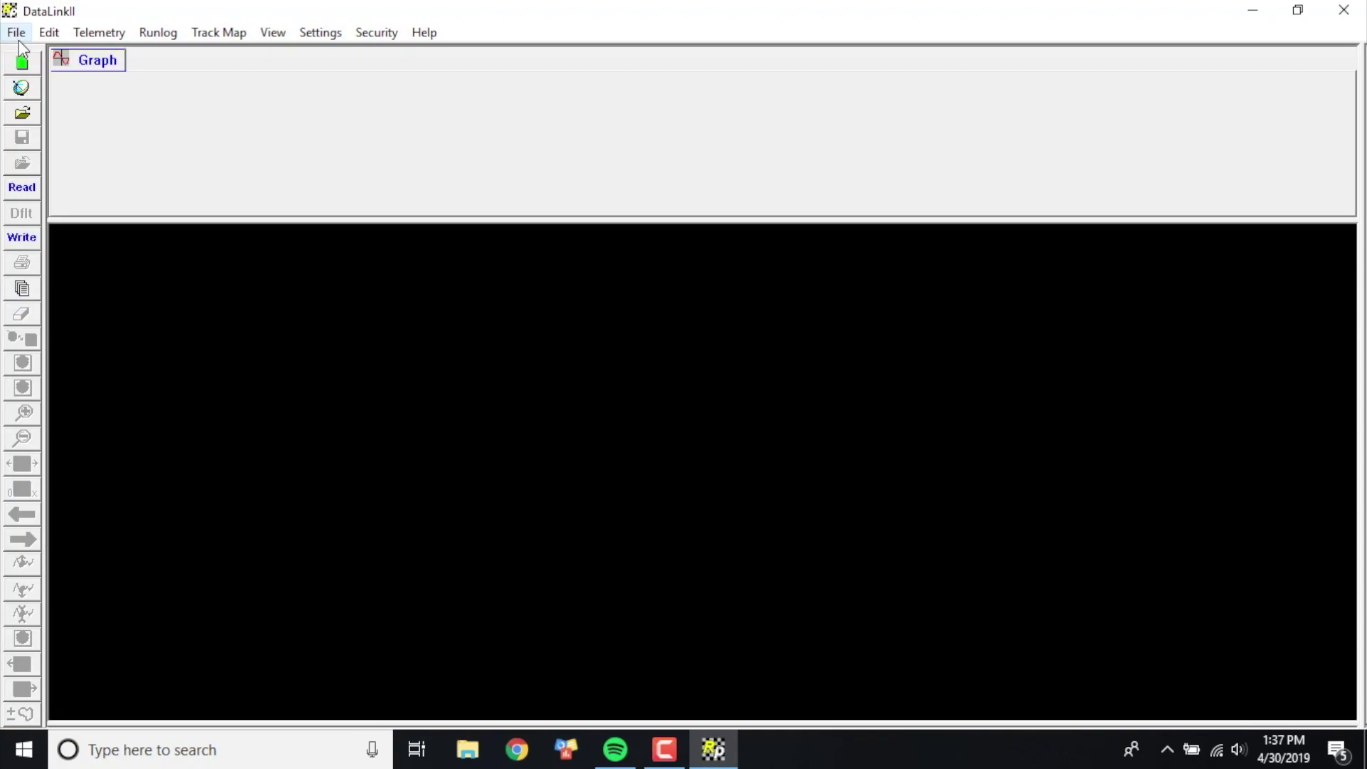
Step: Open run file IQLas010600E3 from the Las Vegas Spring Fling folder
left_click(31, 121)
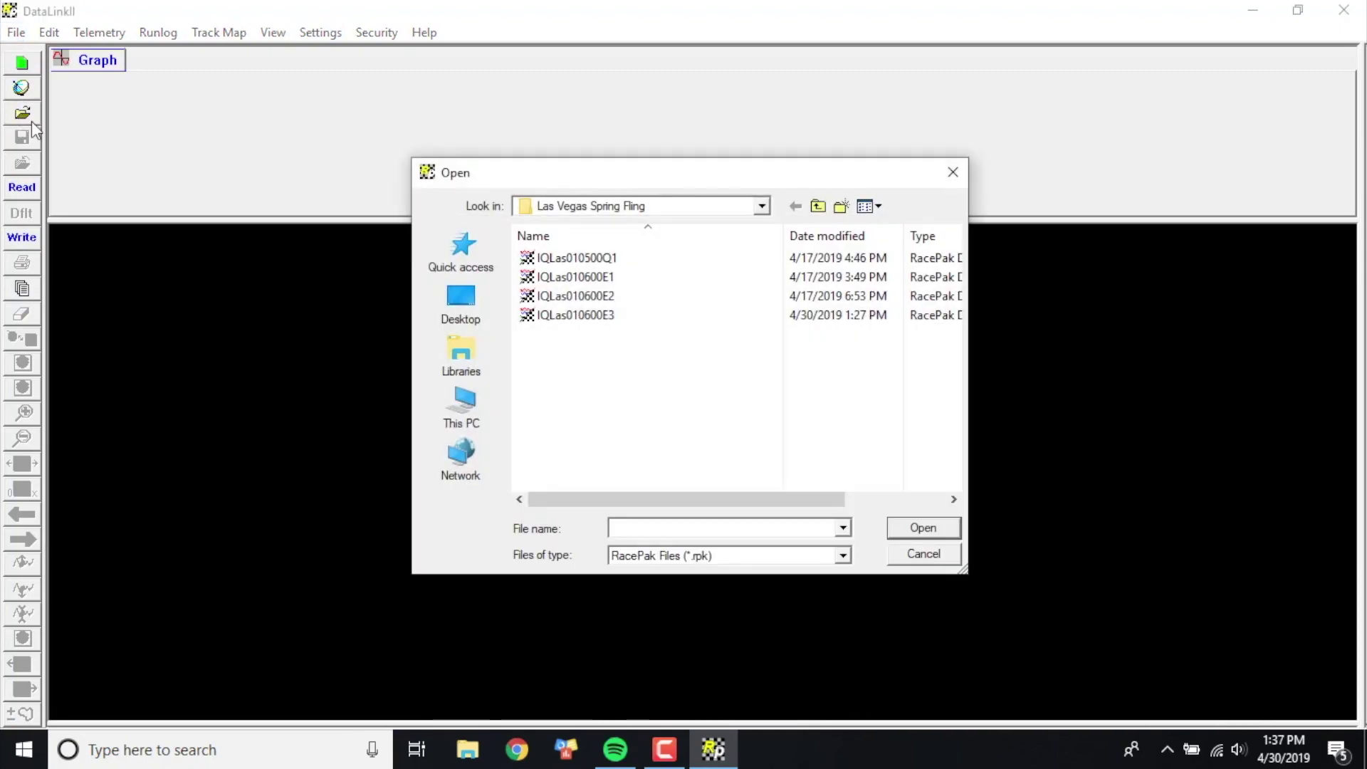
double_click(613, 314)
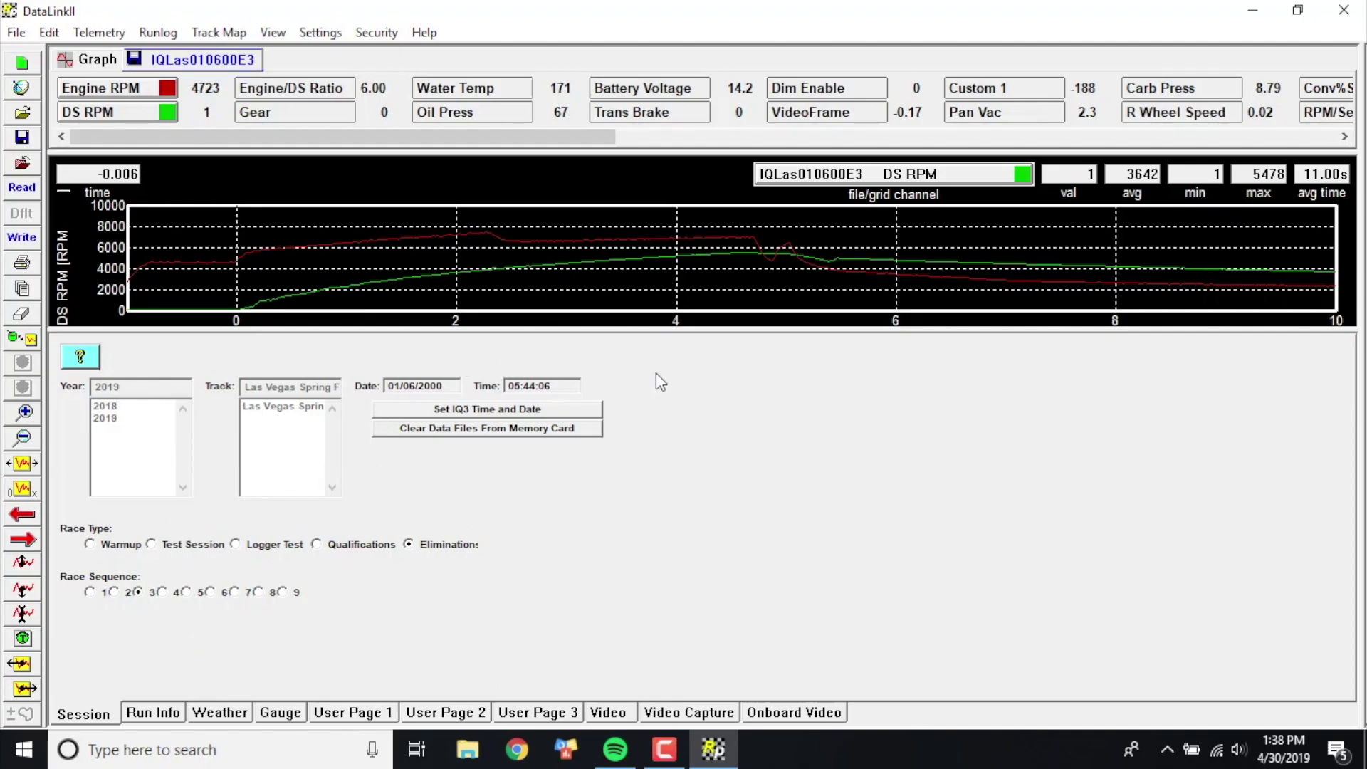
left_click(22, 288)
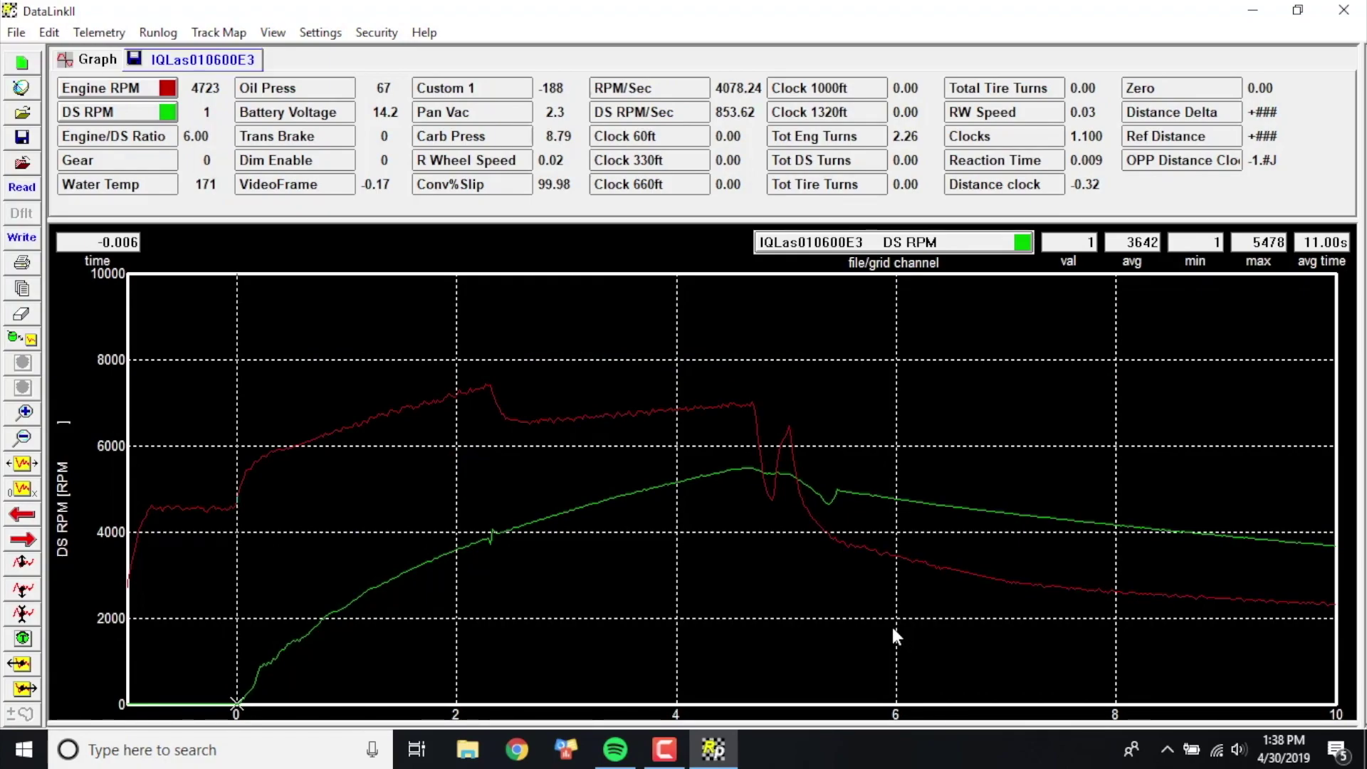
left_click(22, 289)
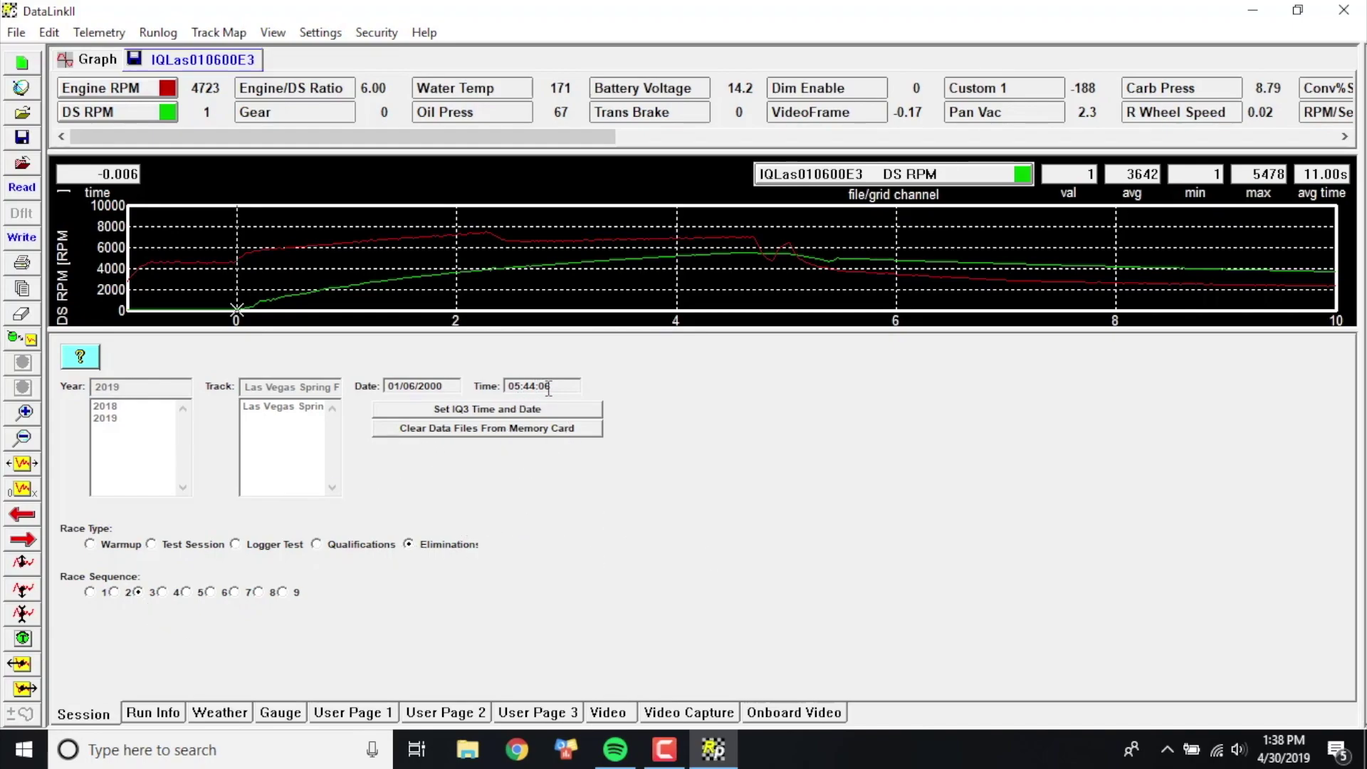
Step: Browse the Run Info, Weather, Gauge, User Page and Video pages, ending on the Weather page
left_click(175, 716)
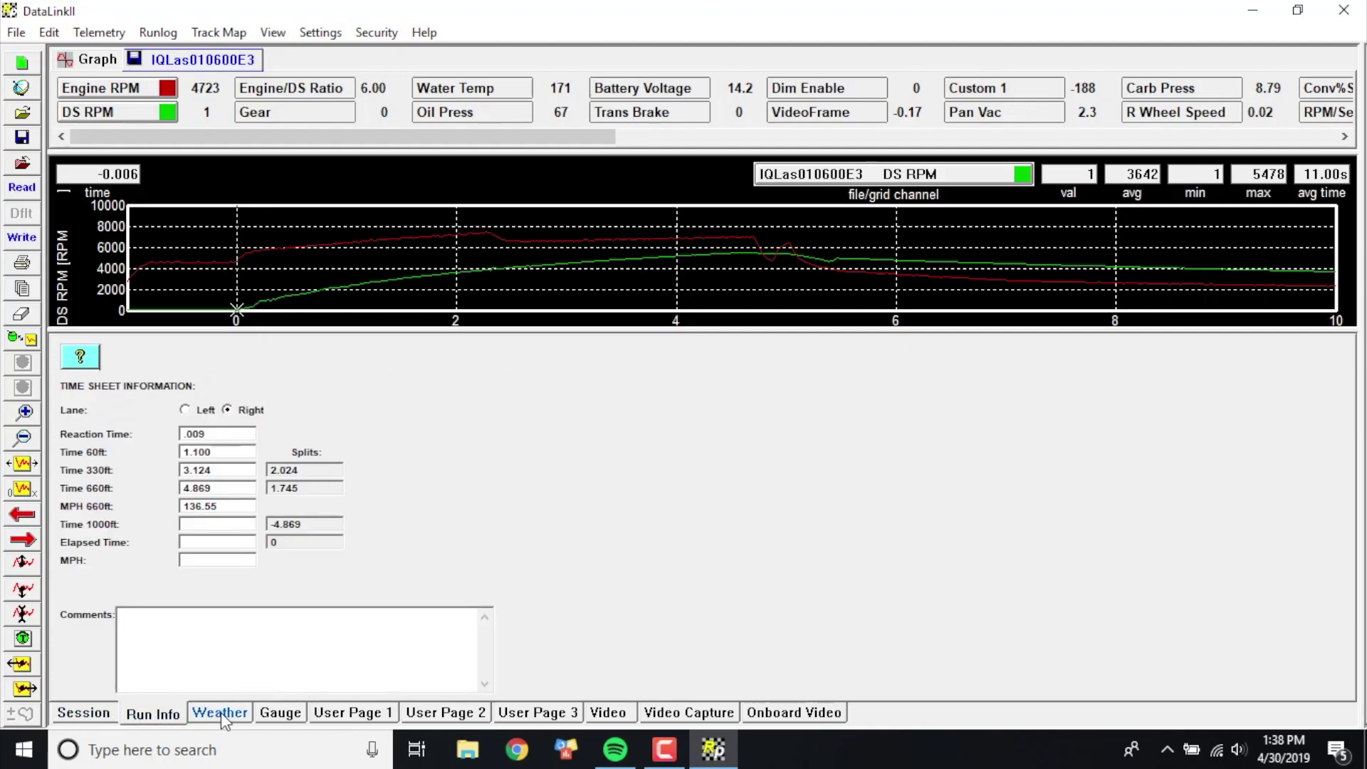
left_click(238, 714)
left_click(277, 712)
left_click(449, 712)
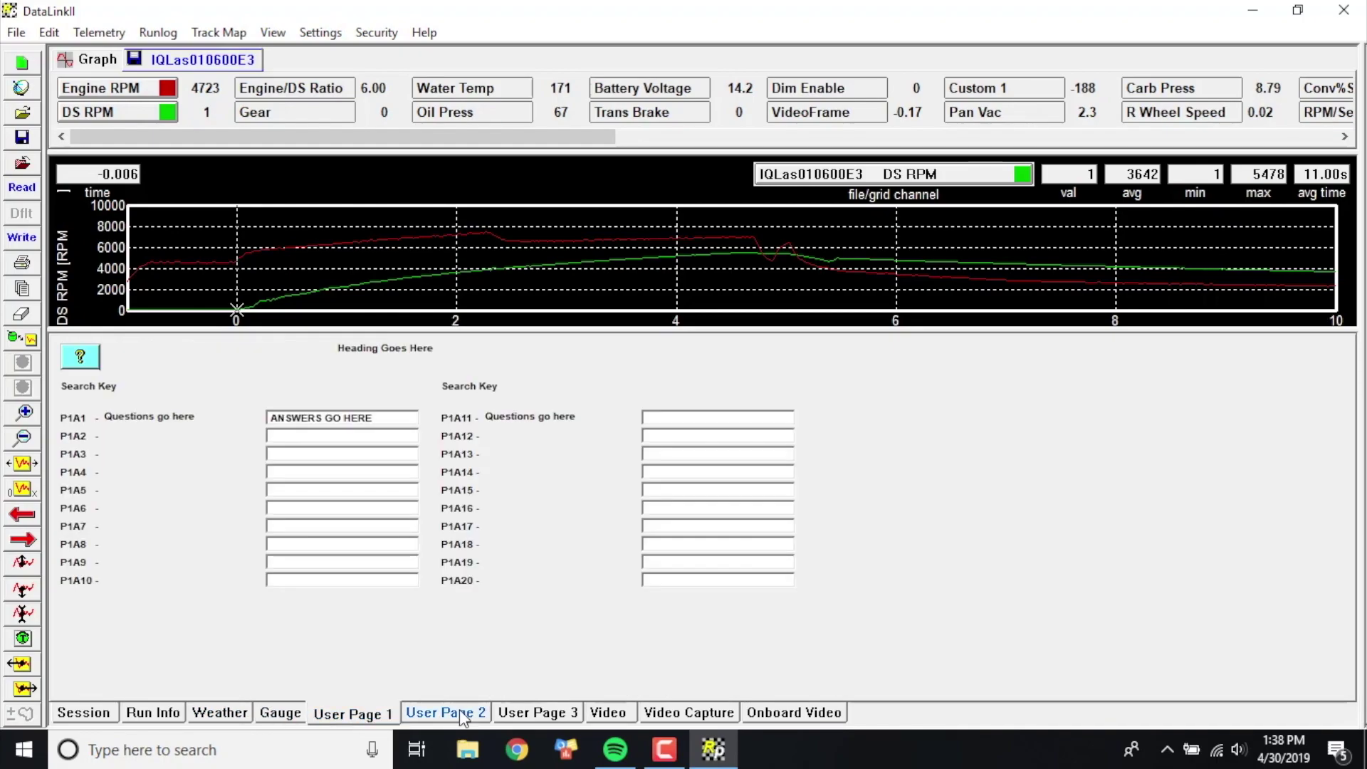
left_click(550, 714)
left_click(697, 714)
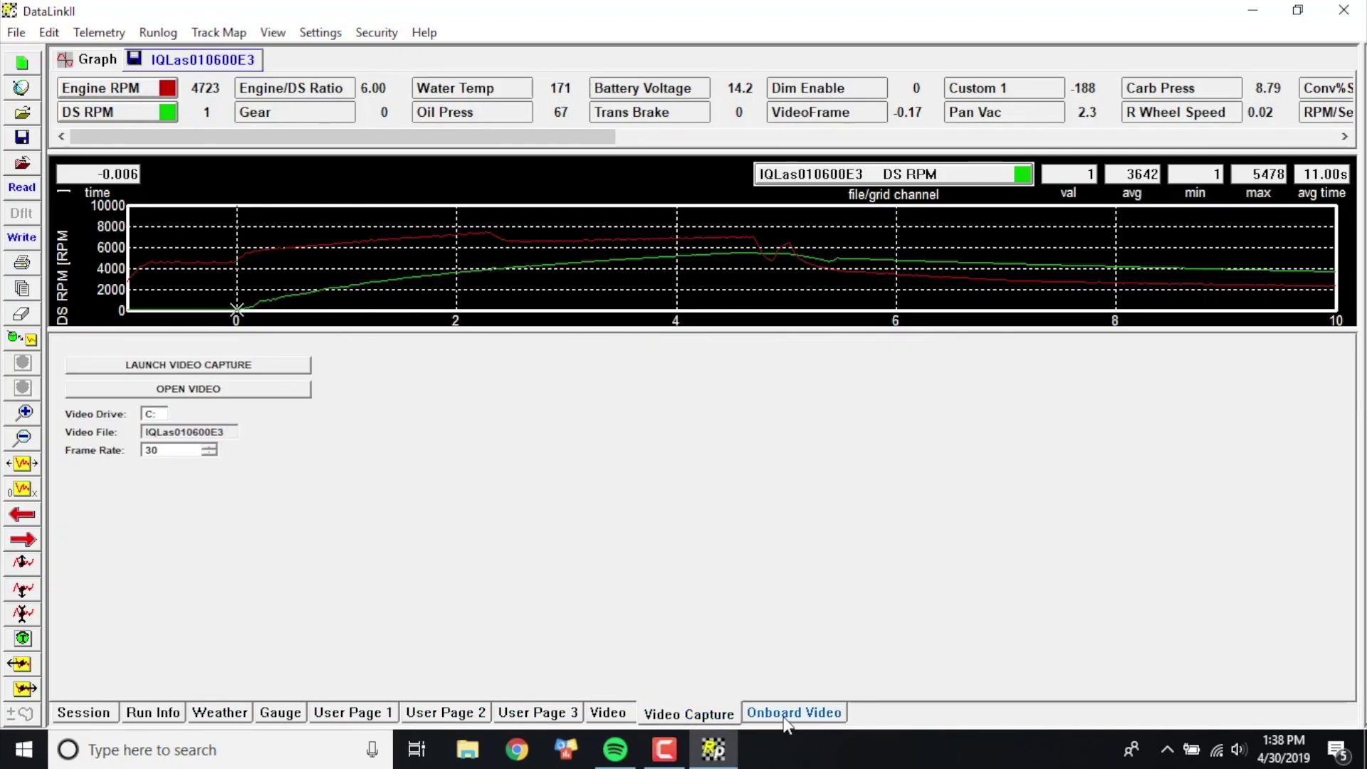
left_click(794, 712)
left_click(152, 712)
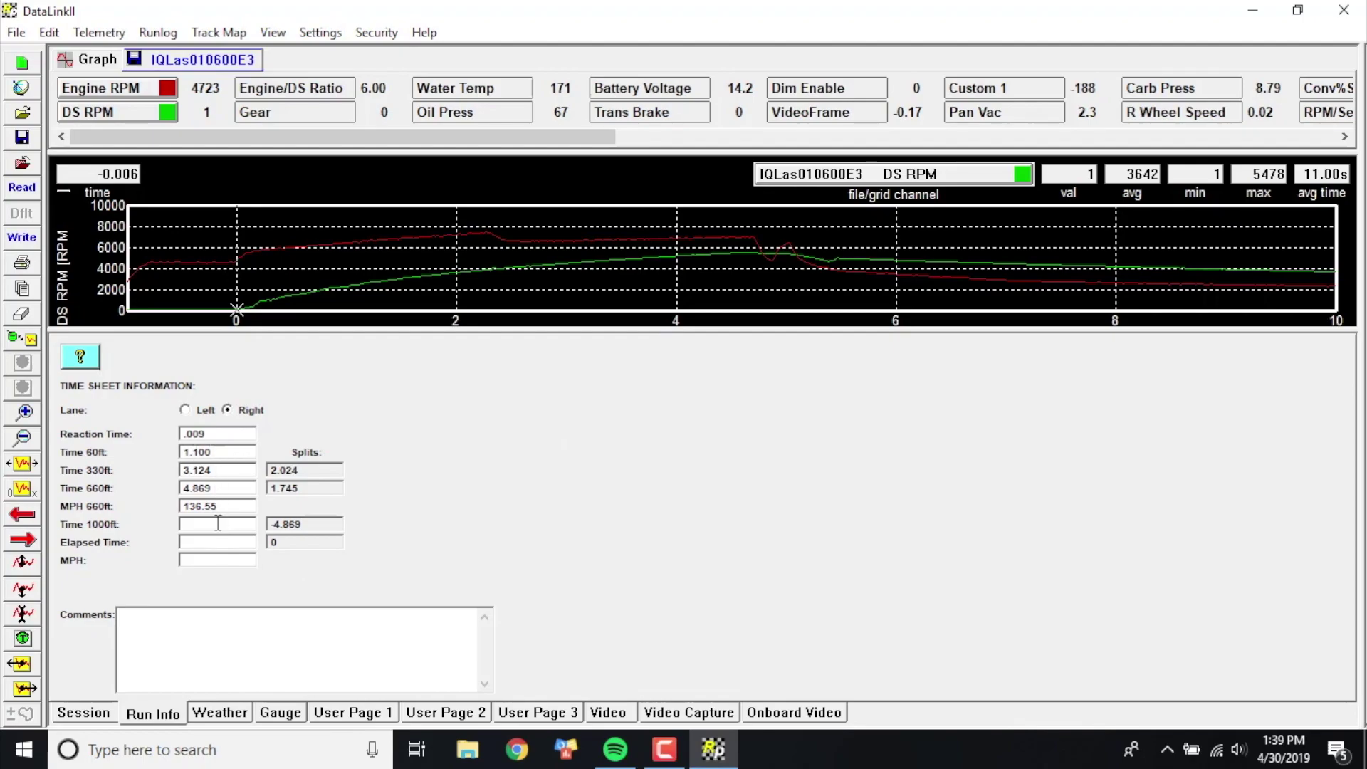
left_click(220, 712)
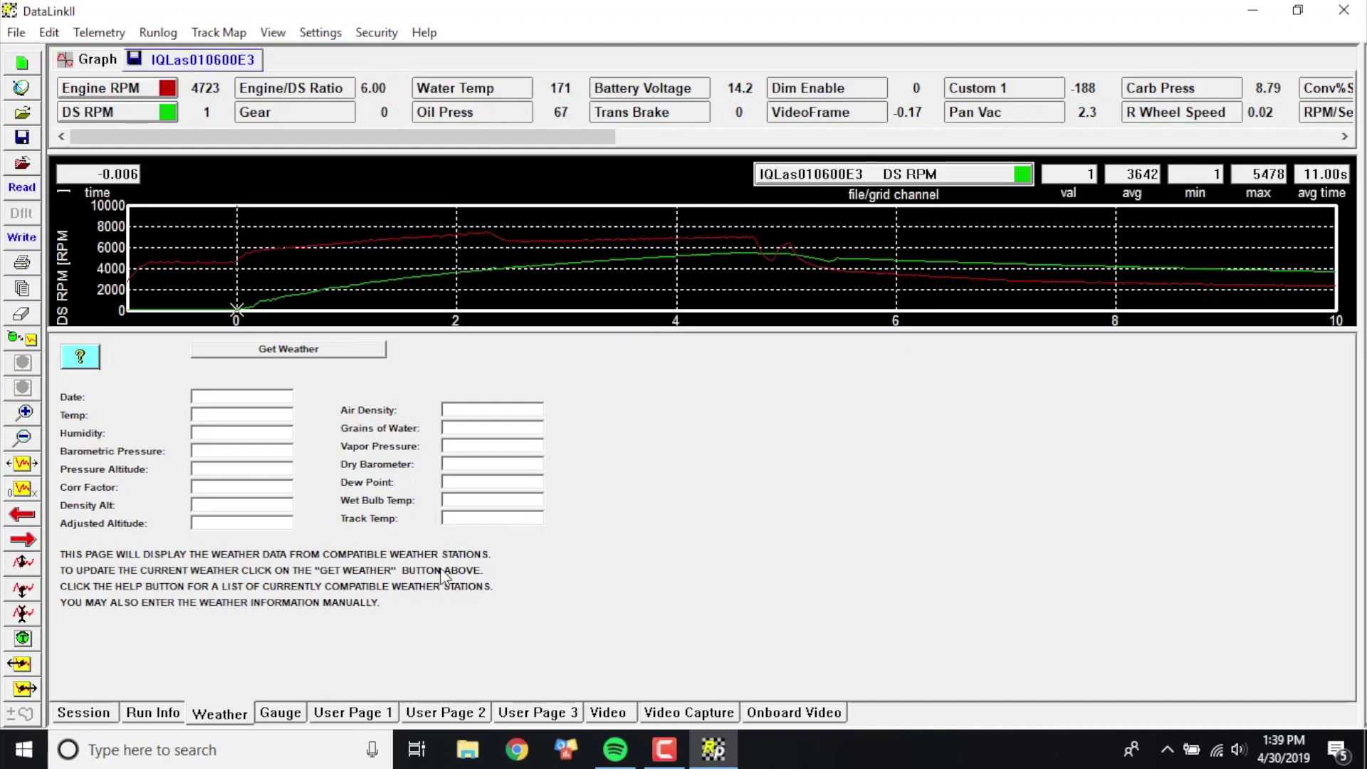
Step: On the Gauge page, set the first two gauges to Engine RPM and DS RPM
left_click(286, 714)
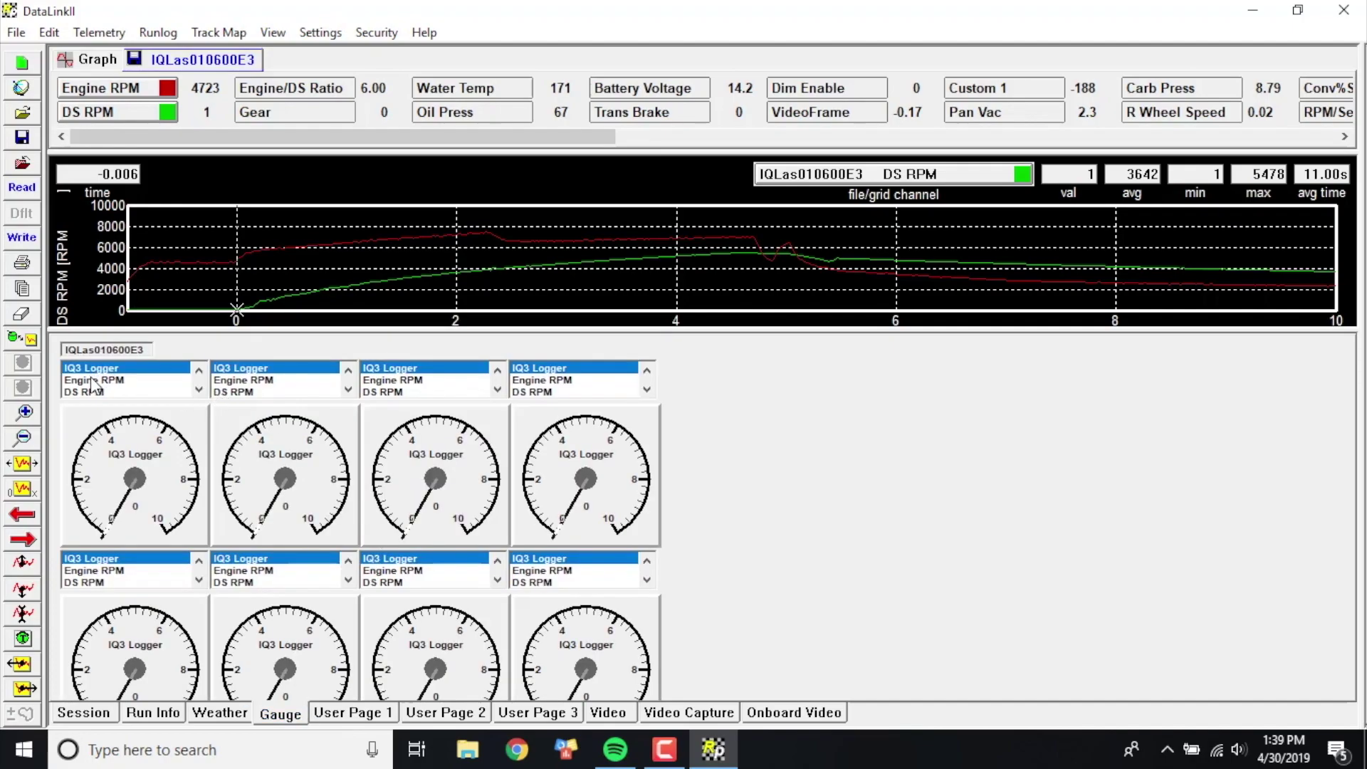
left_click(92, 380)
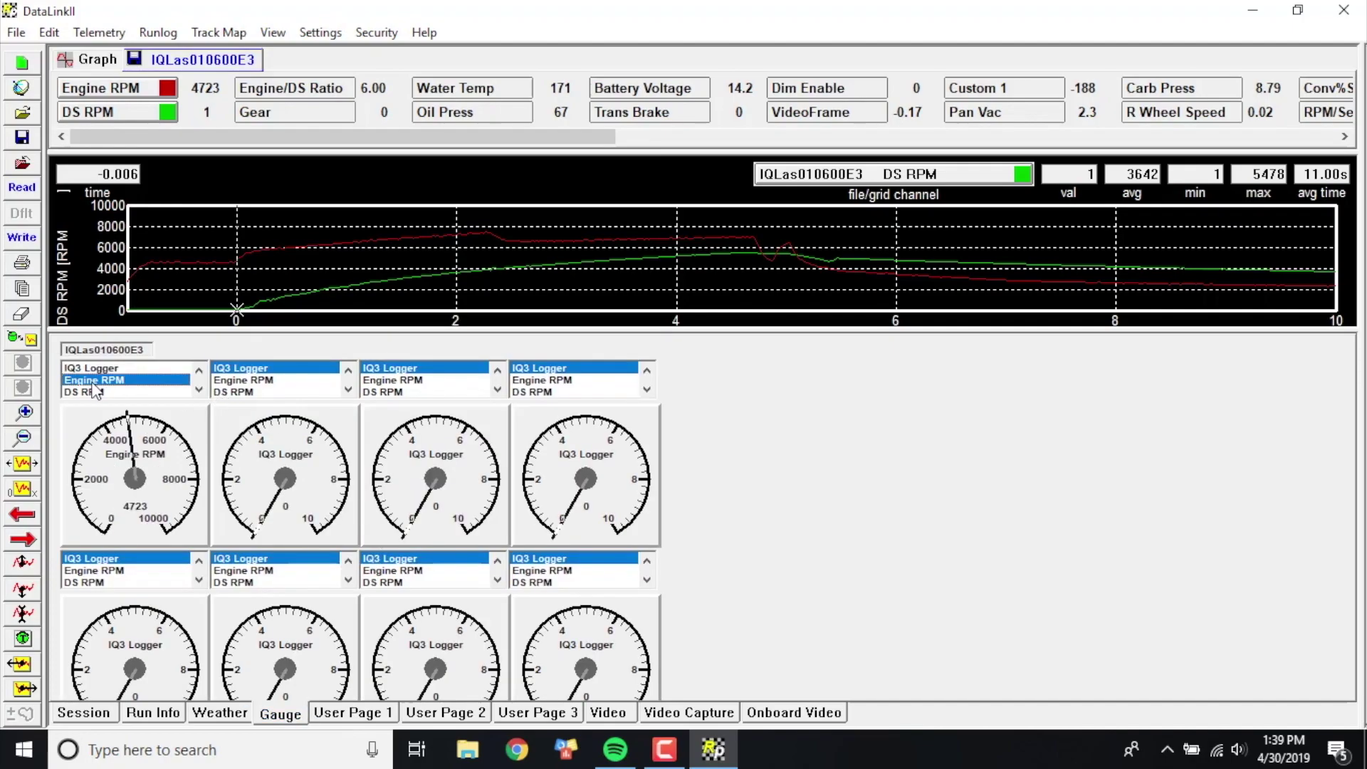
left_click(243, 392)
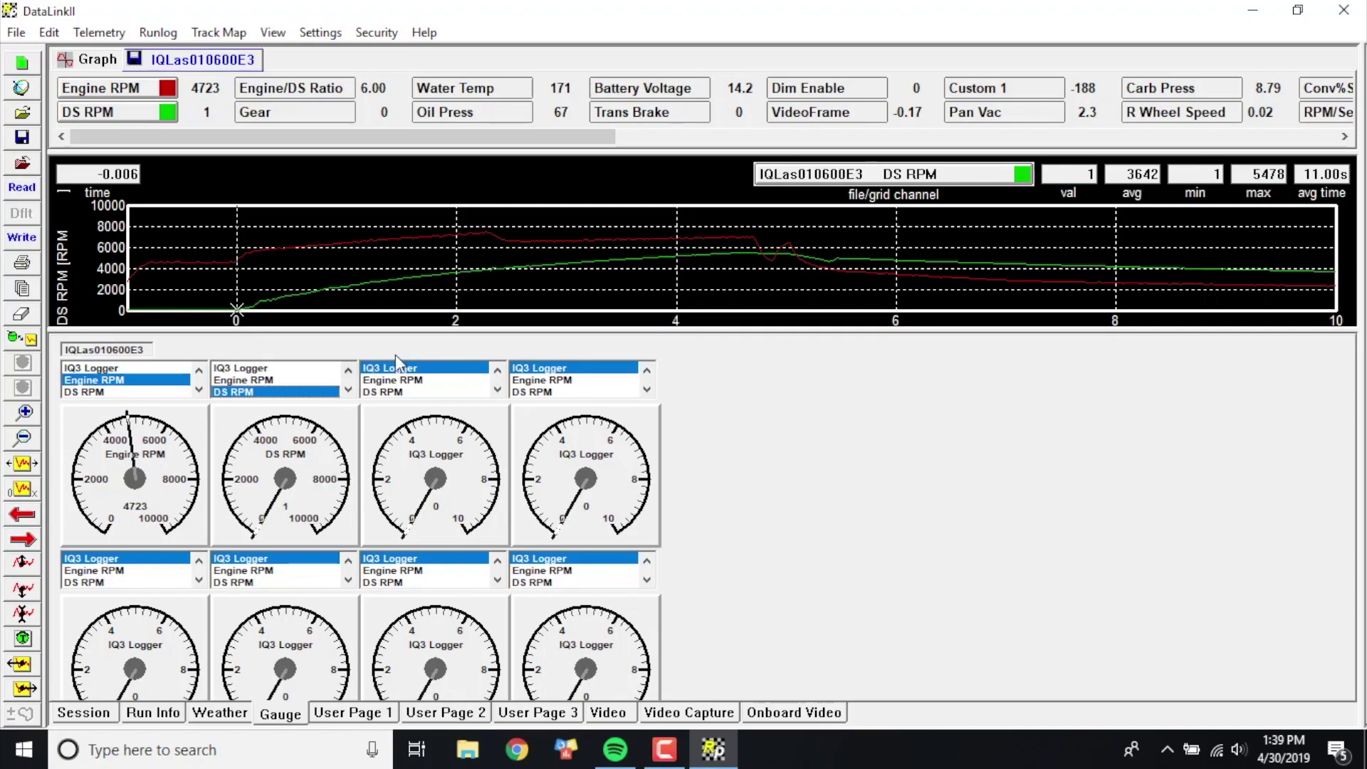
Step: Enlarge the gauge area to reveal a second gauge row, then show User Page 1
left_click_drag(428, 329, 435, 503)
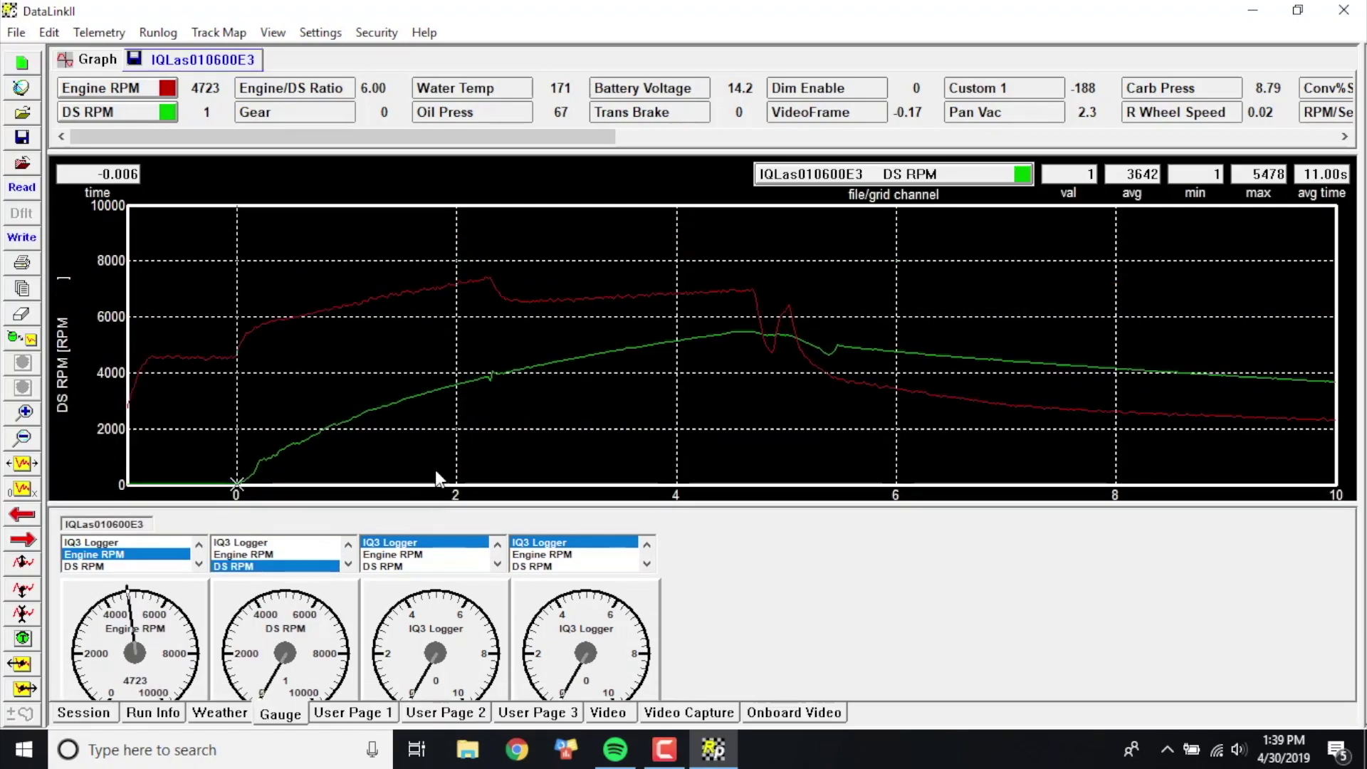
left_click_drag(484, 364, 591, 363)
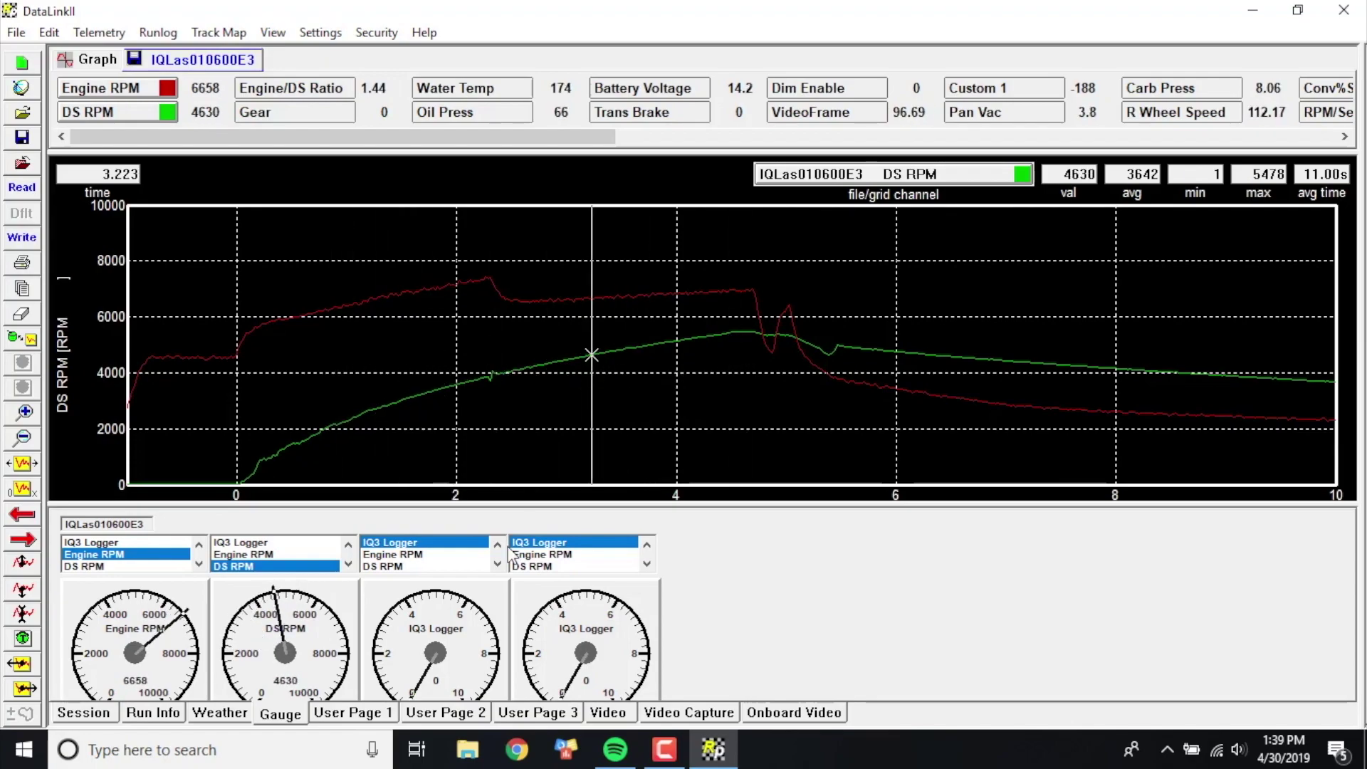
left_click_drag(512, 504, 555, 341)
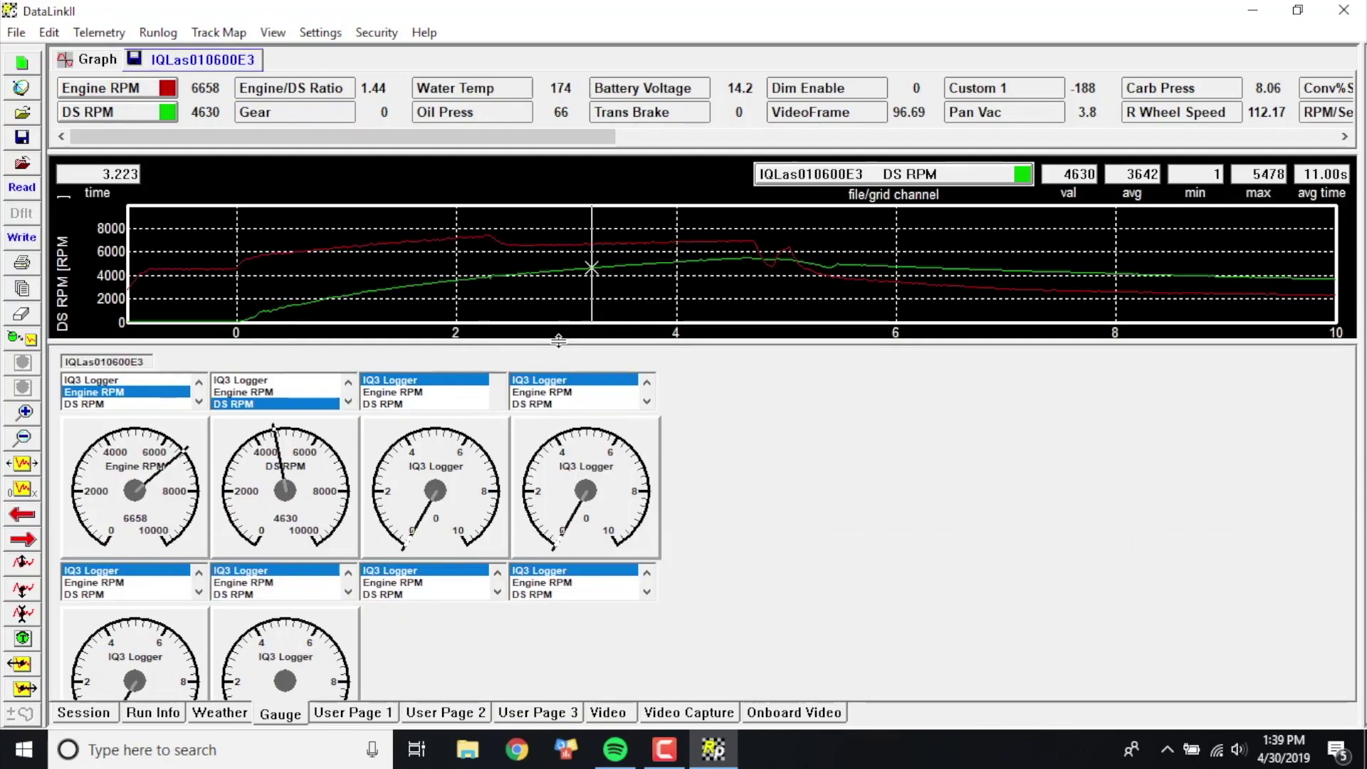
left_click(358, 711)
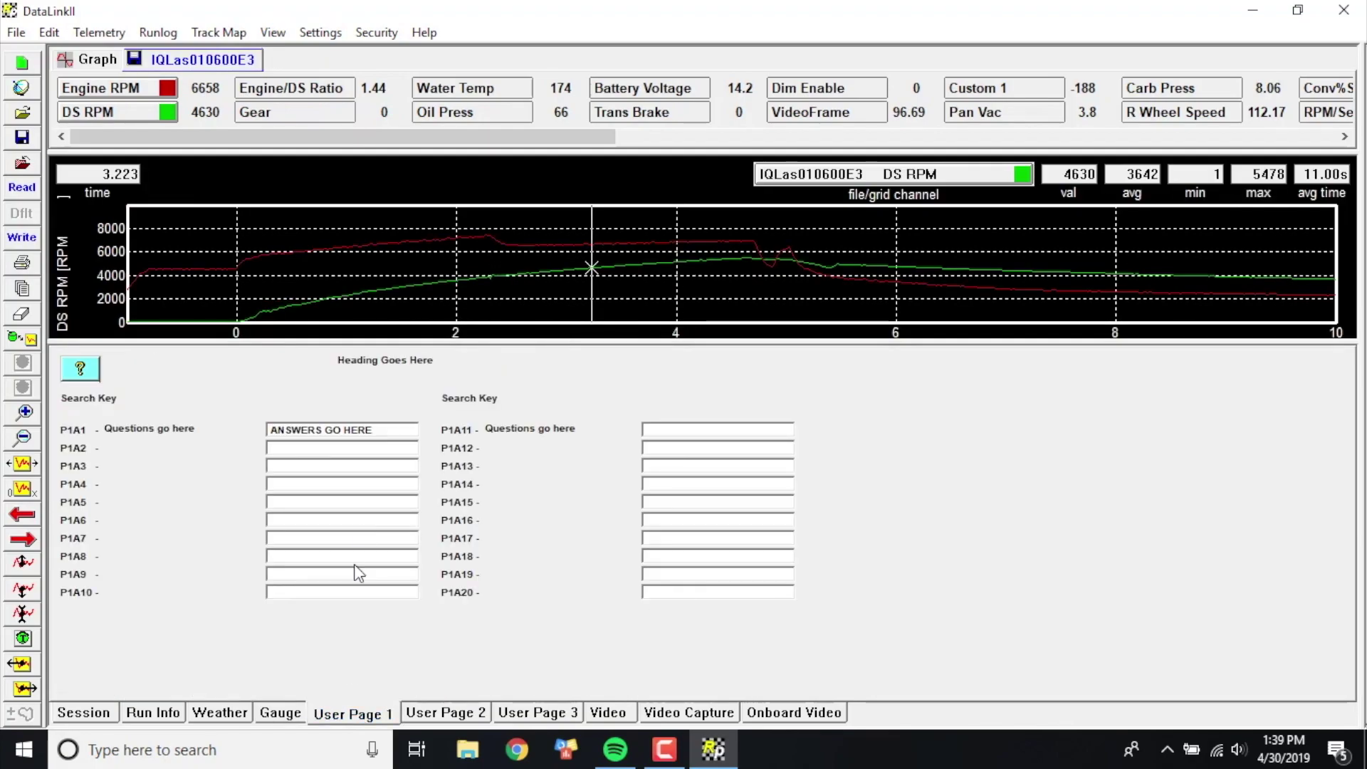
Step: Replace the 'ANSWERS GO HERE' placeholder in P1A1 with 'It was really windy'
double_click(402, 430)
left_click(402, 430)
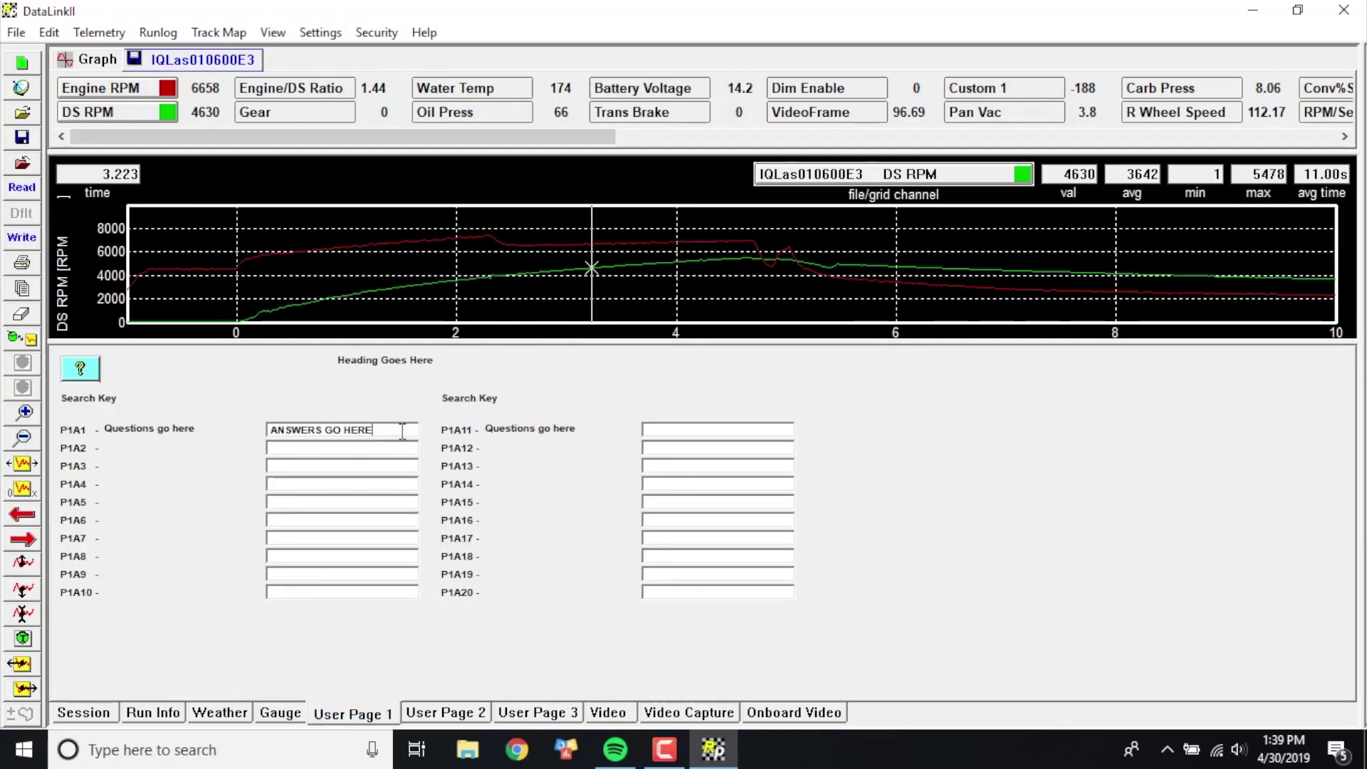
double_click(402, 430)
left_click_drag(402, 431, 257, 441)
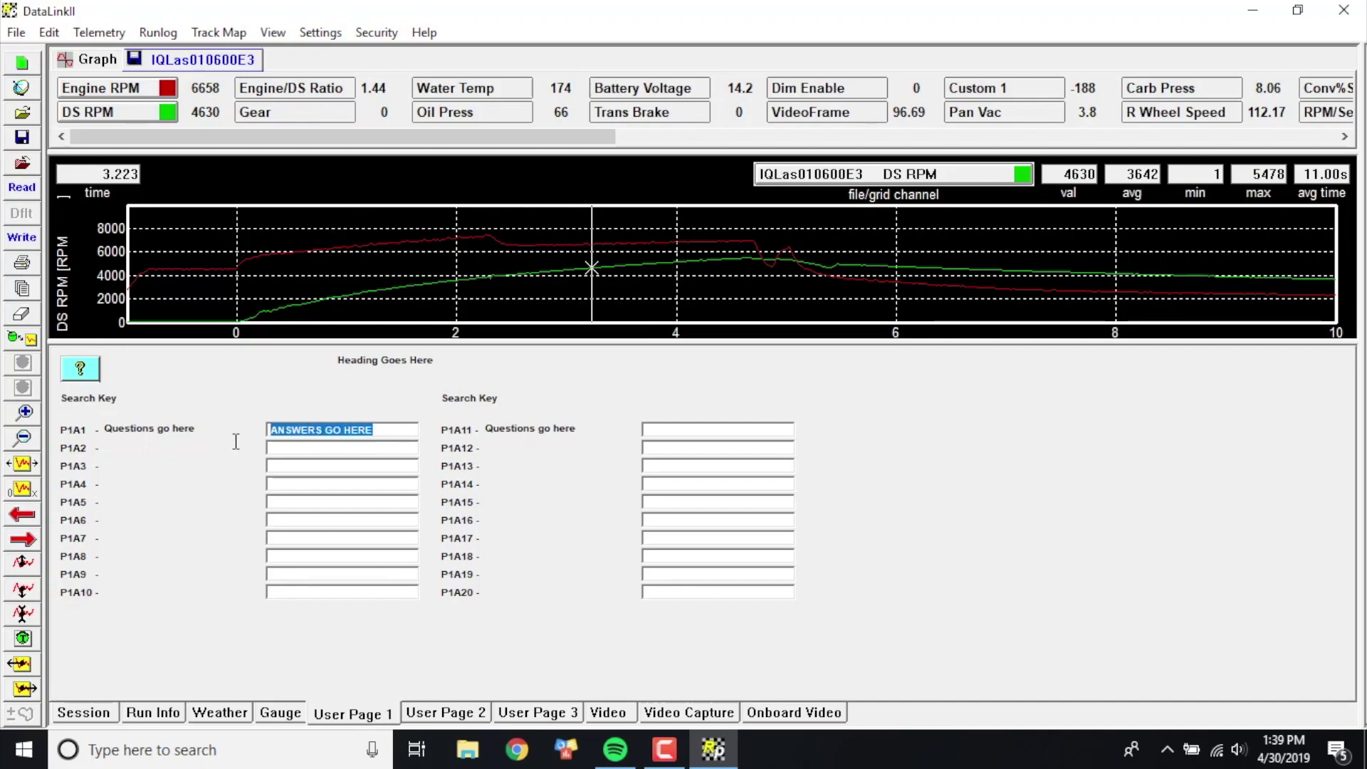
key("Delete")
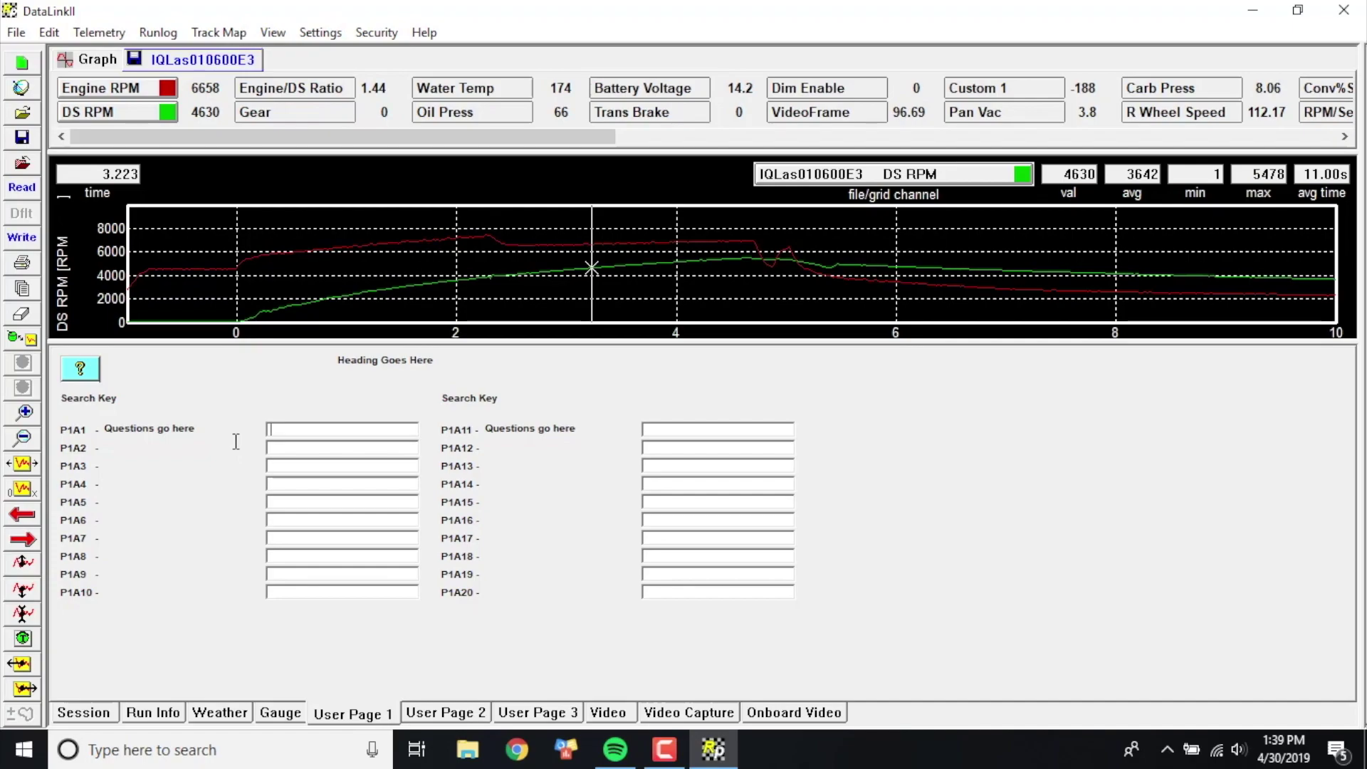
type("It was really windy")
Step: Enter 'car fell off due to wind 14 mph' in the P1A11 answer field
left_click(678, 429)
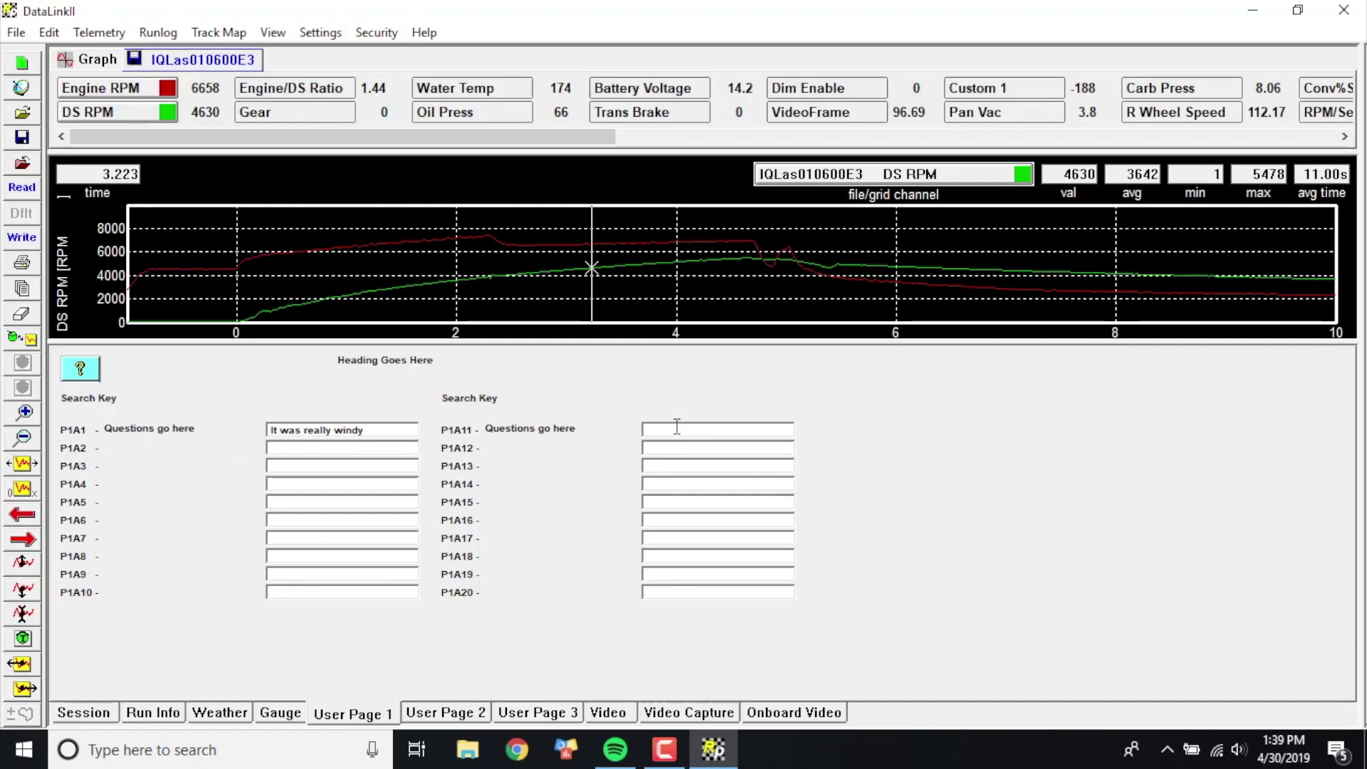
type("car fell od")
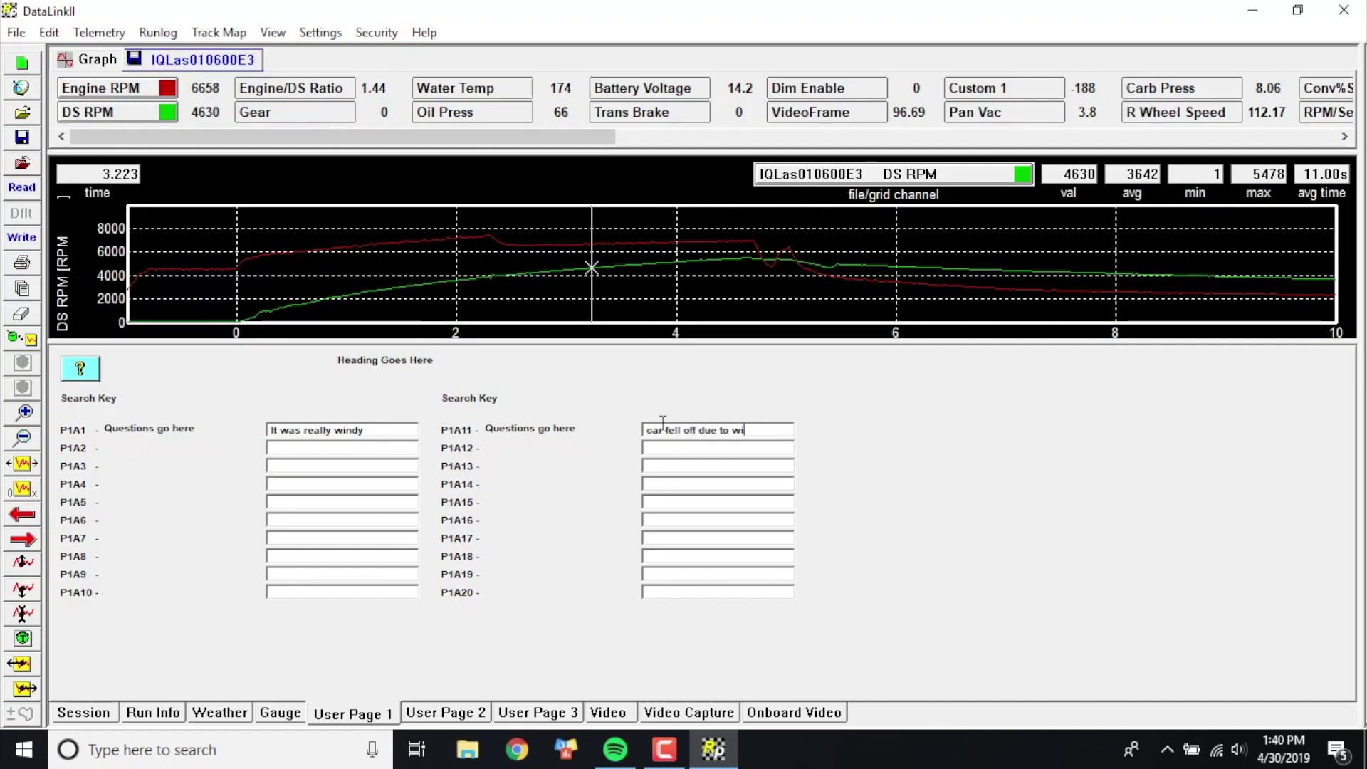
key("BackSpace")
type("ind 14 mph")
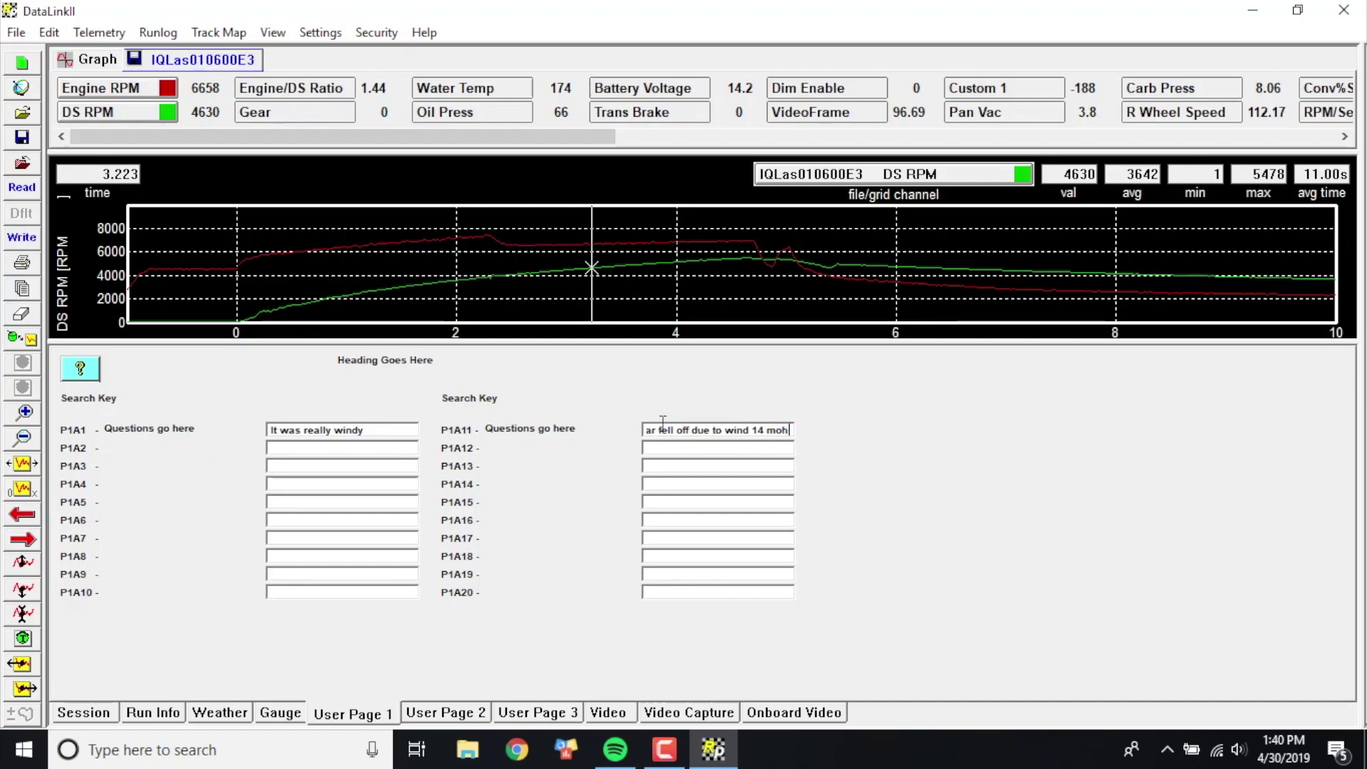
key("BackSpace")
key("BackSpace")
type("ph")
Step: Look through User Pages 2 and 1 and the video pages, finishing on the Session page
left_click(442, 714)
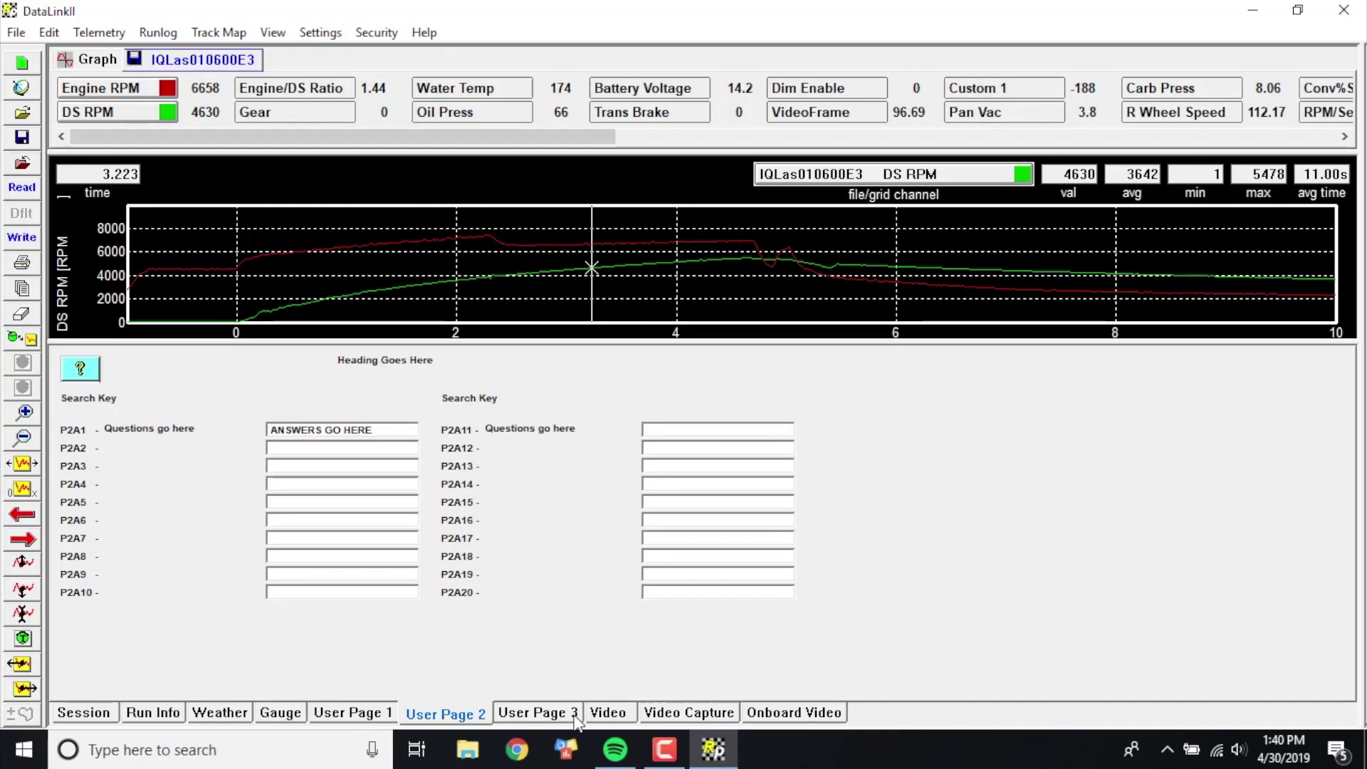
left_click(354, 715)
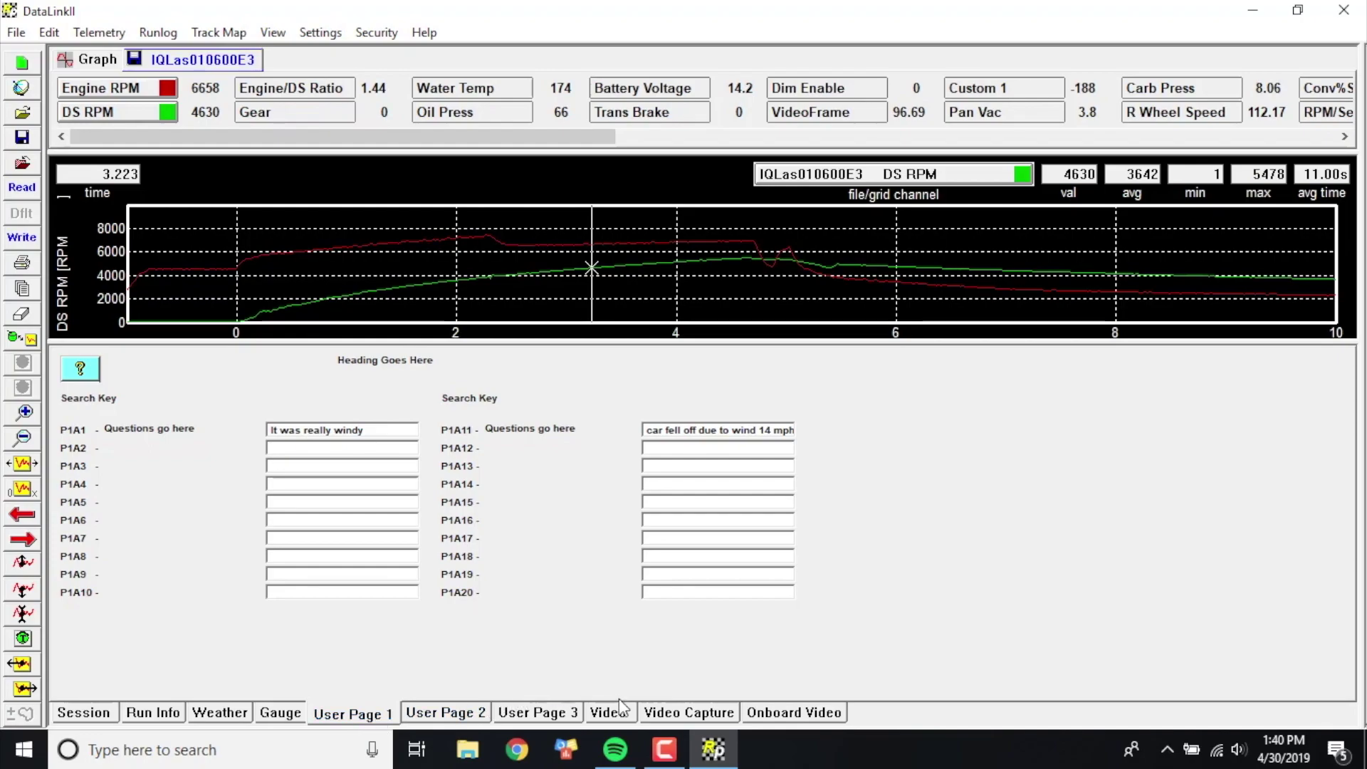
left_click(812, 714)
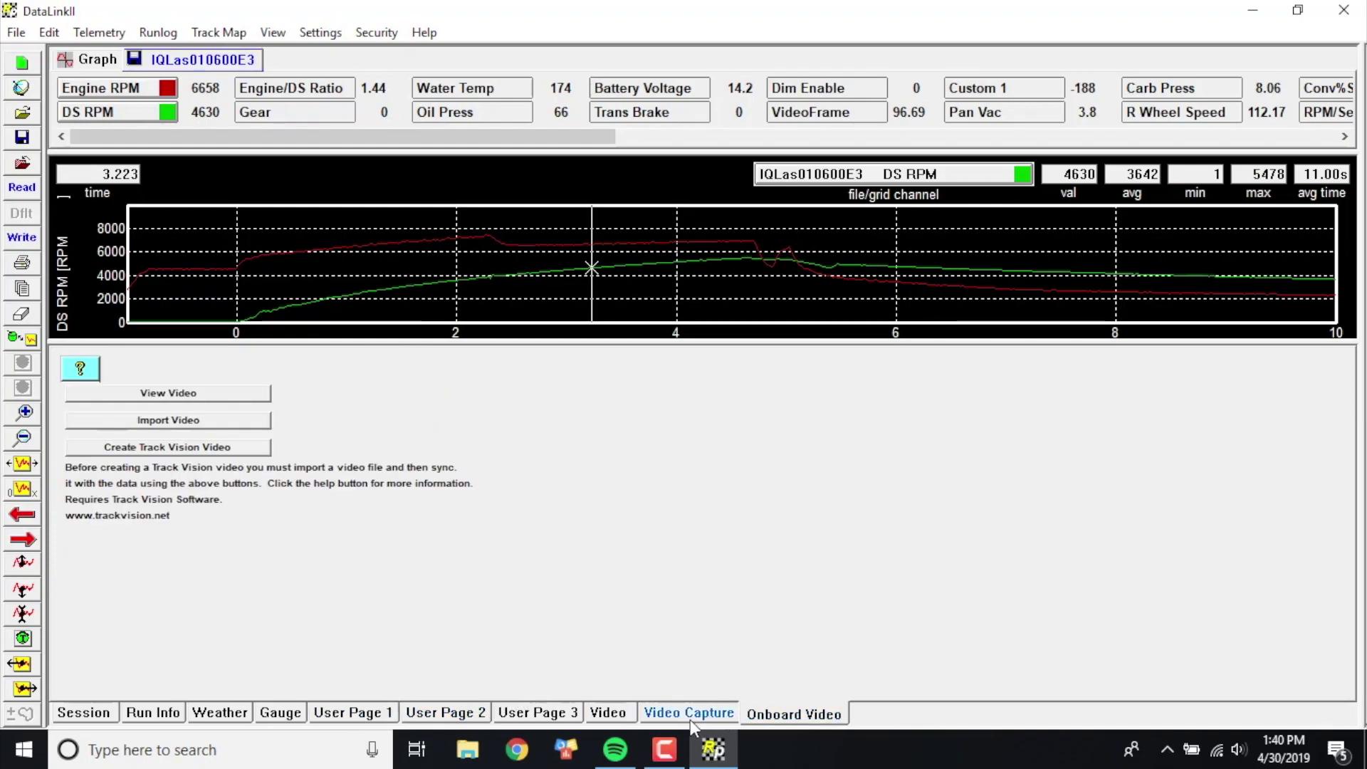
left_click(692, 714)
left_click(754, 714)
left_click(612, 714)
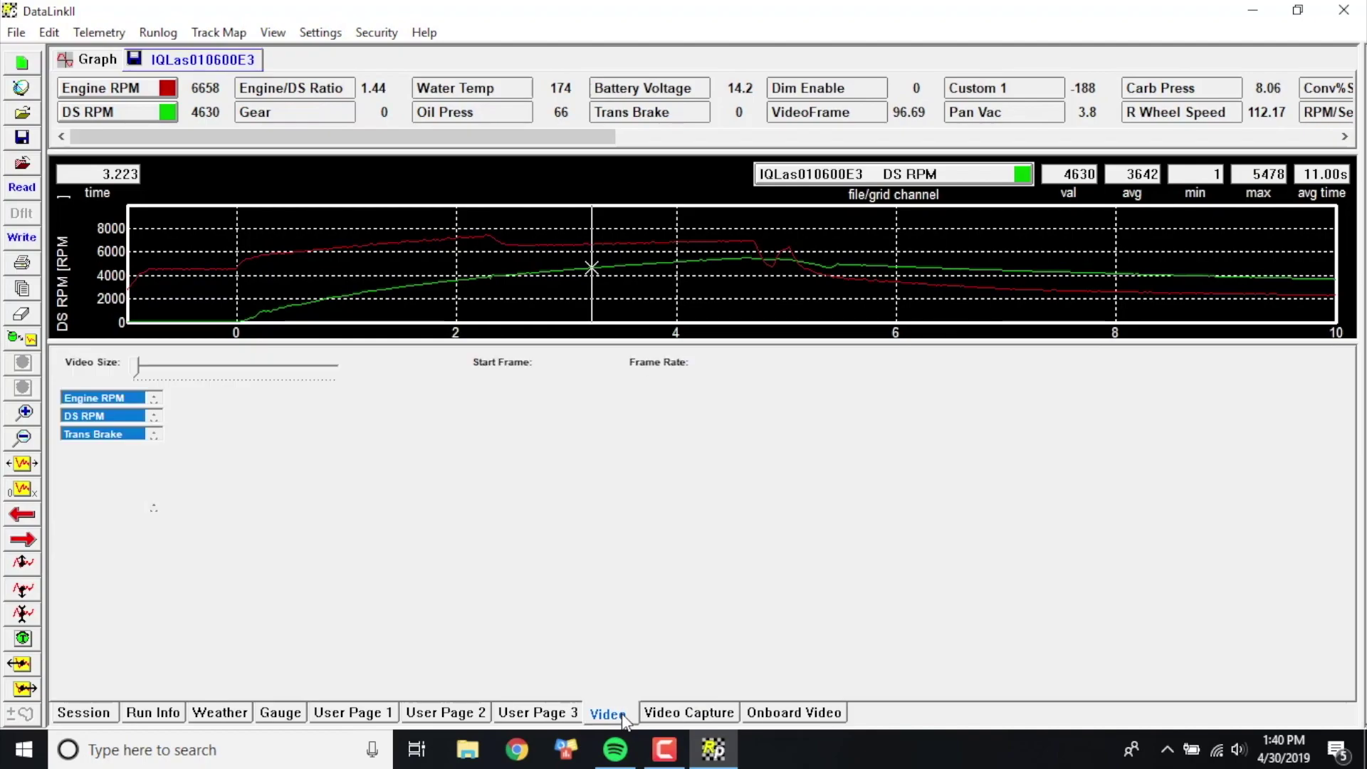
left_click(84, 713)
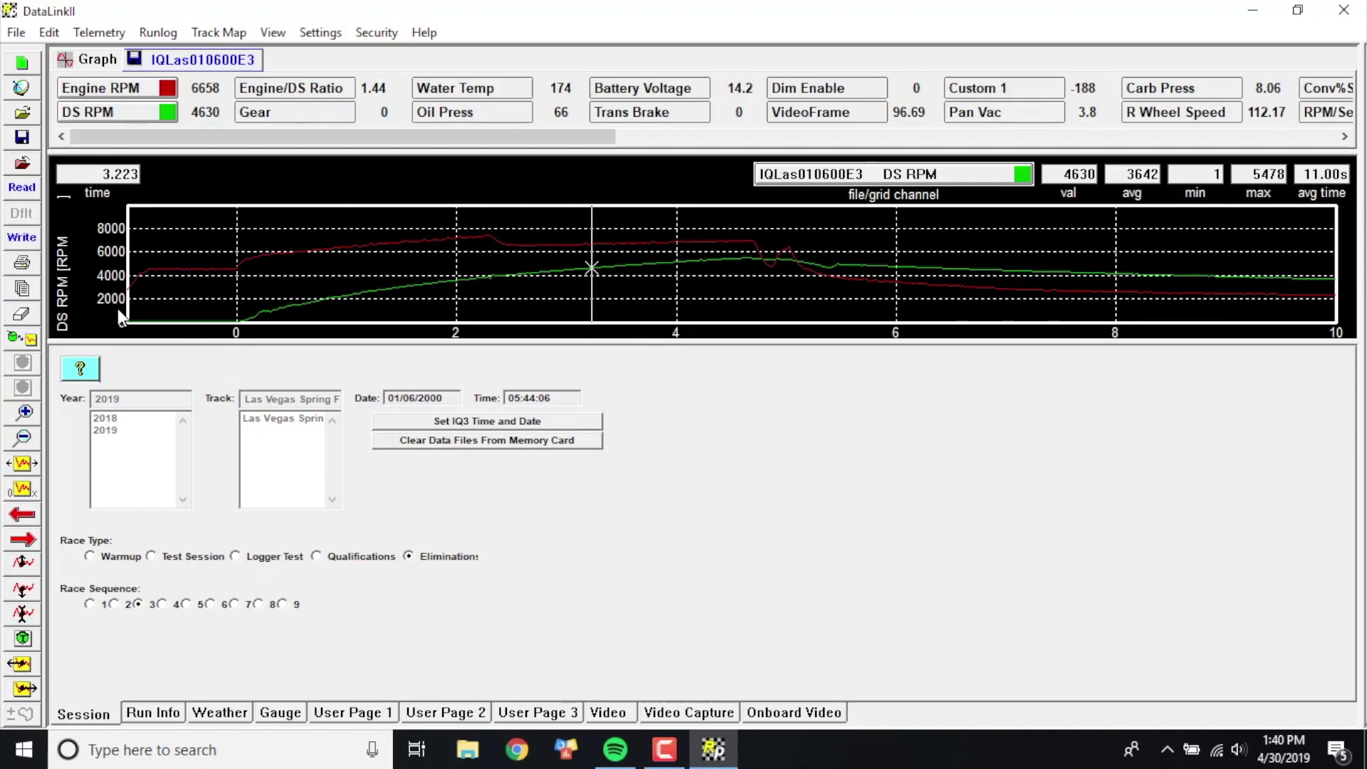
Step: Switch to the large-graph pane layout and set the time marker to 4.892 s
left_click(25, 299)
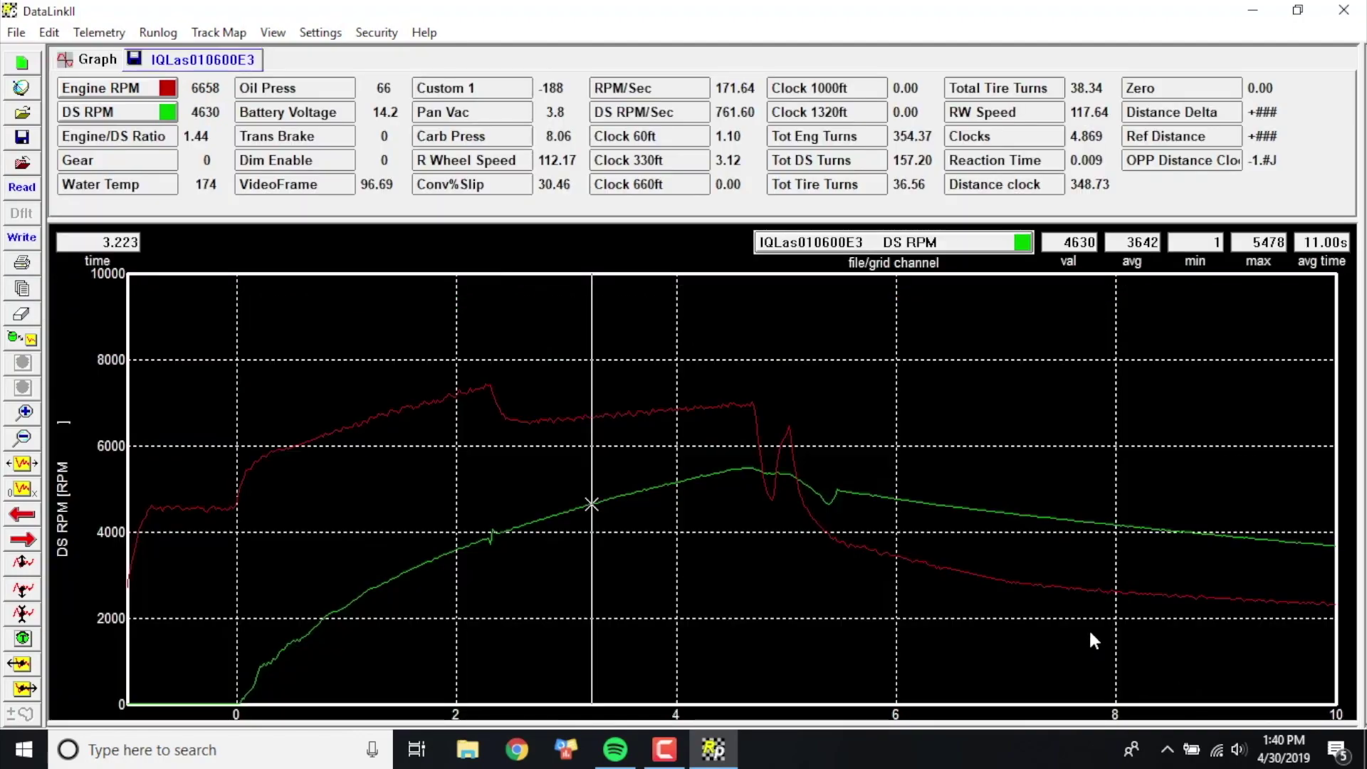
left_click_drag(701, 515, 1109, 527)
left_click_drag(795, 449, 775, 452)
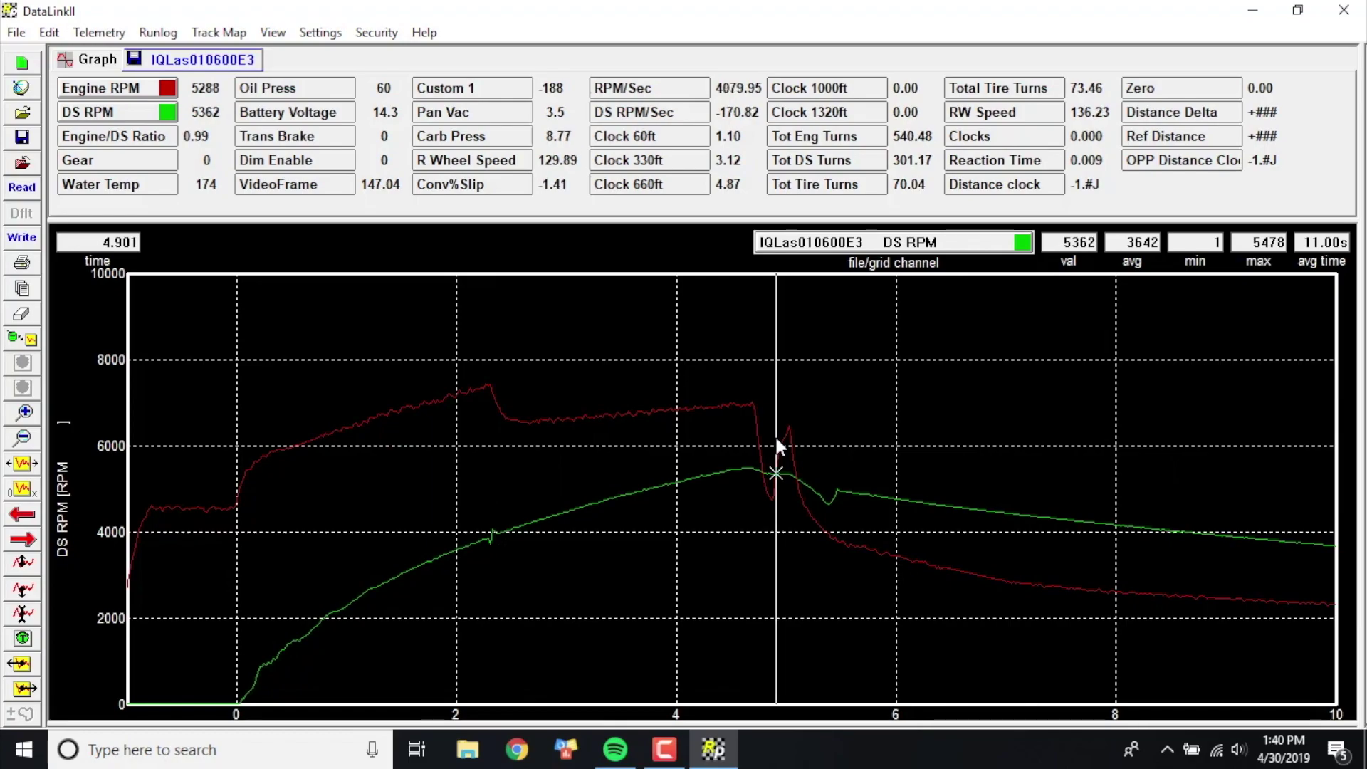
Step: Select the Pan Vac channel and shrink the channel readout strip above the graph
left_click(456, 114)
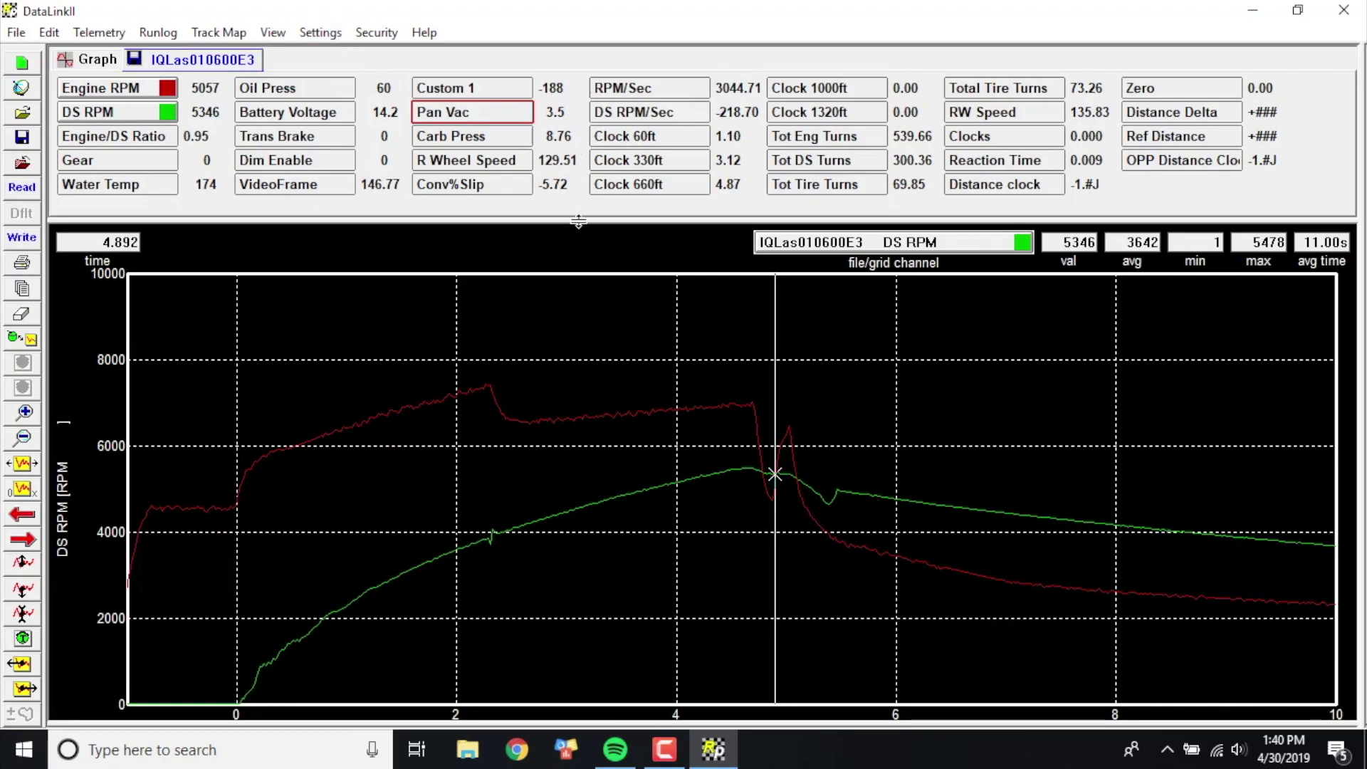
left_click_drag(578, 217, 502, 150)
left_click(321, 33)
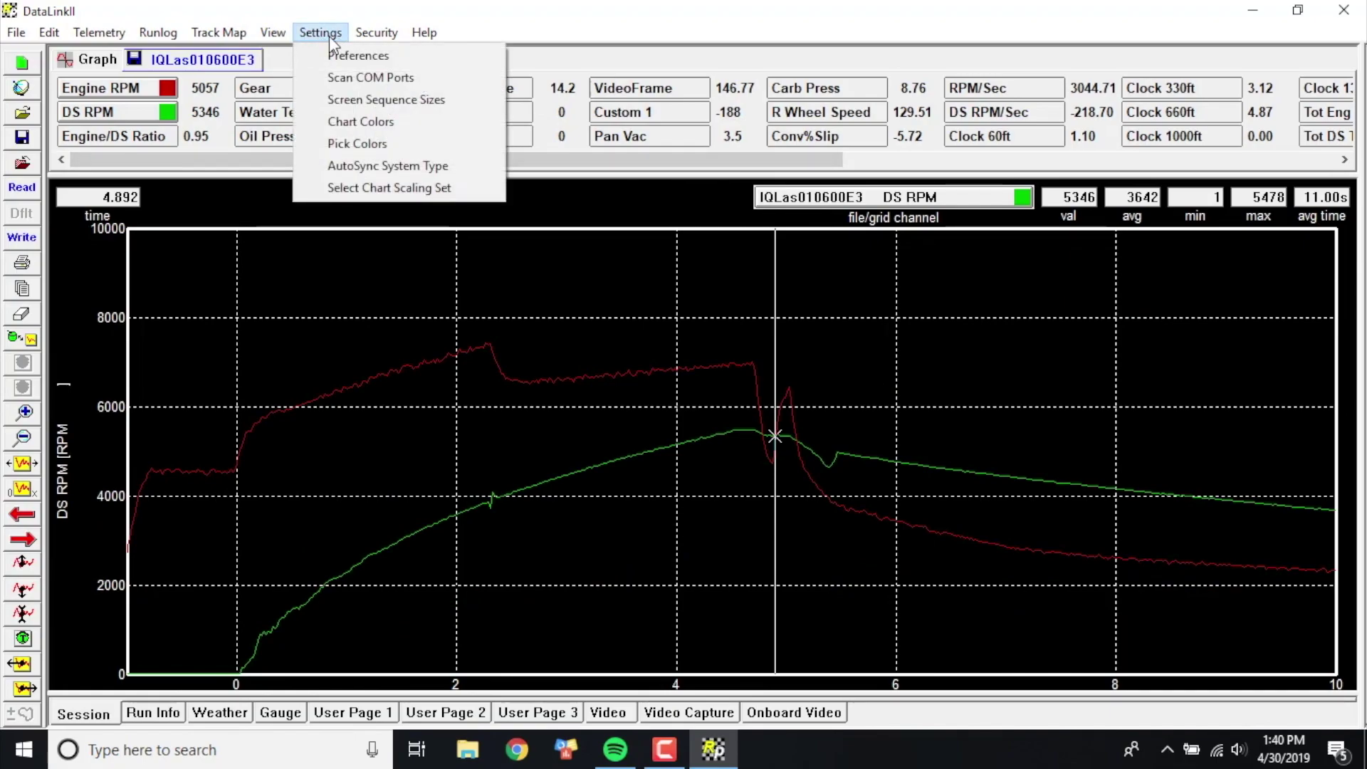
Step: In Screen Sequence Sizes, enable a third row with Channels Size 50 and Graph Size 50
left_click(353, 105)
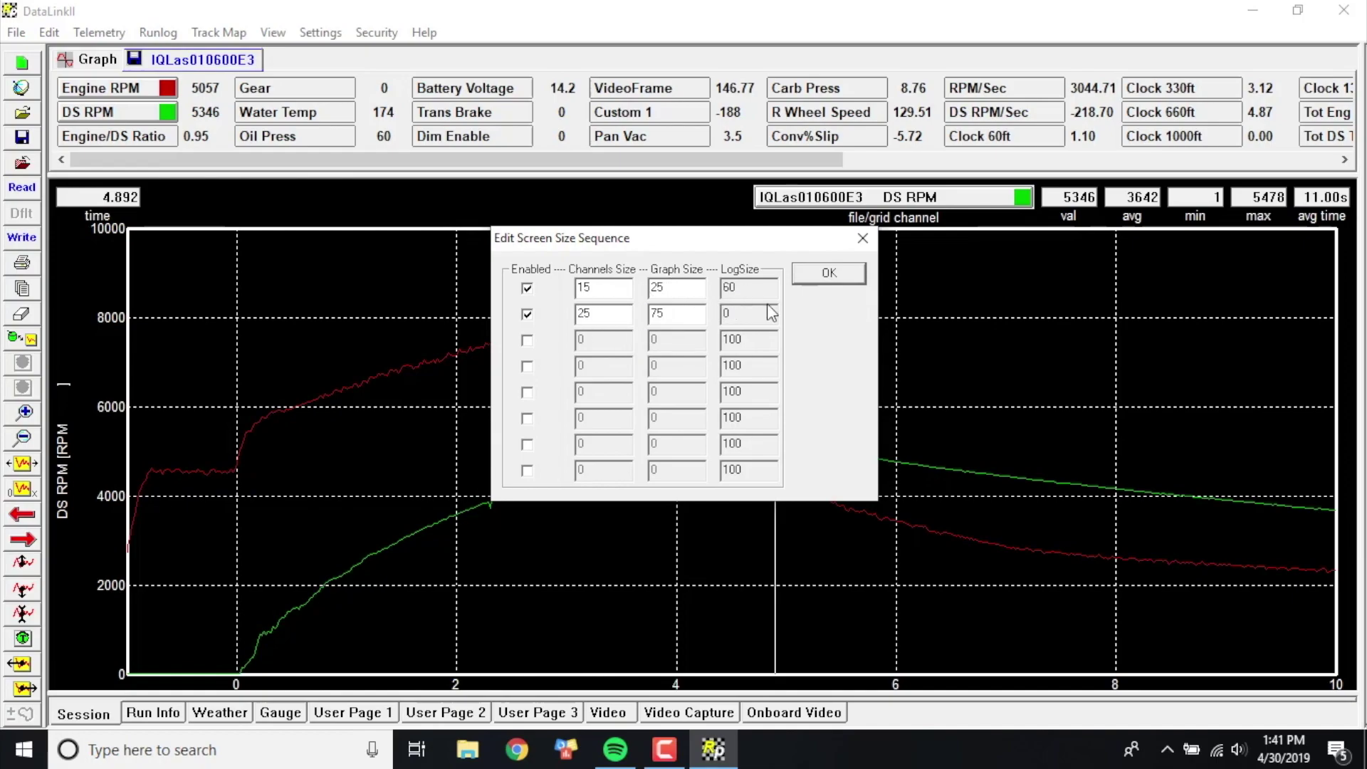
left_click(527, 340)
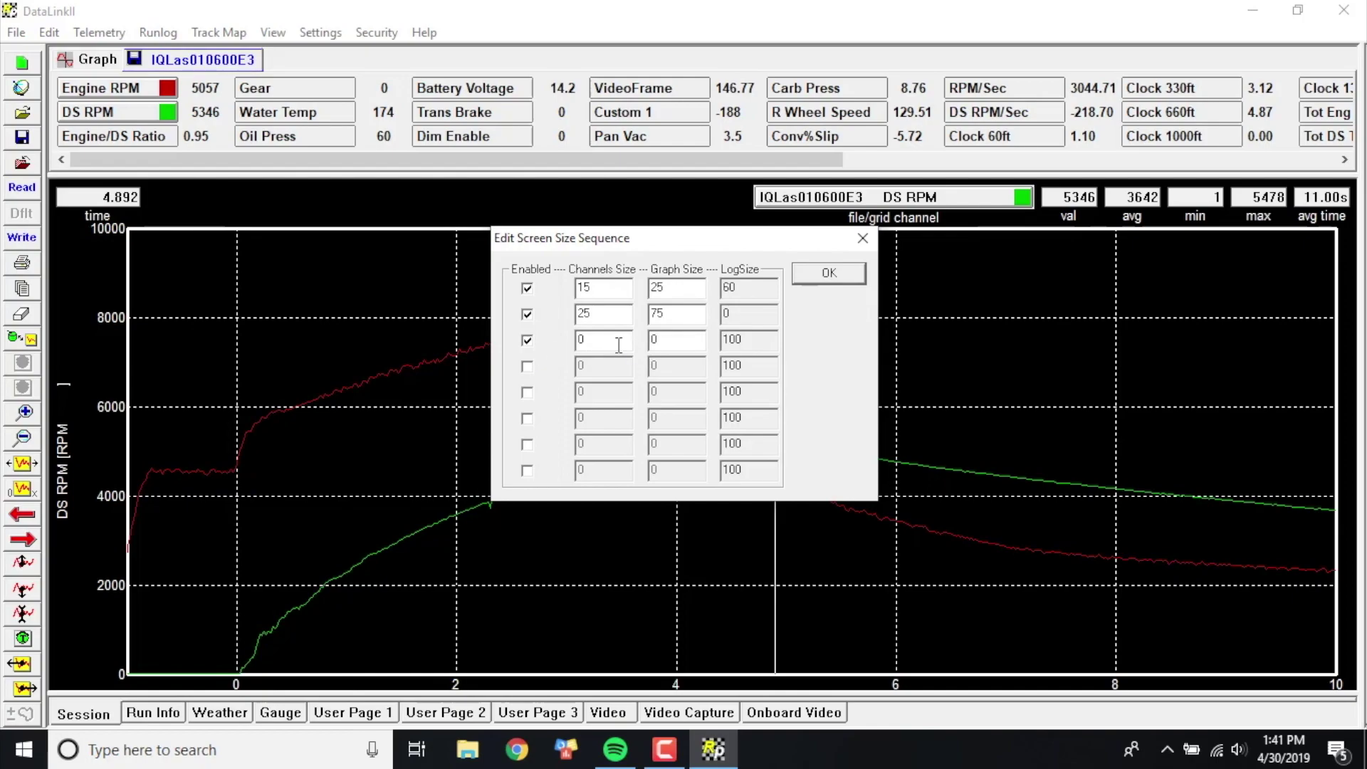
key("BackSpace")
type("50")
left_click(658, 334)
type("50")
key("BackSpace")
key("BackSpace")
key("BackSpace")
type("50")
left_click(830, 273)
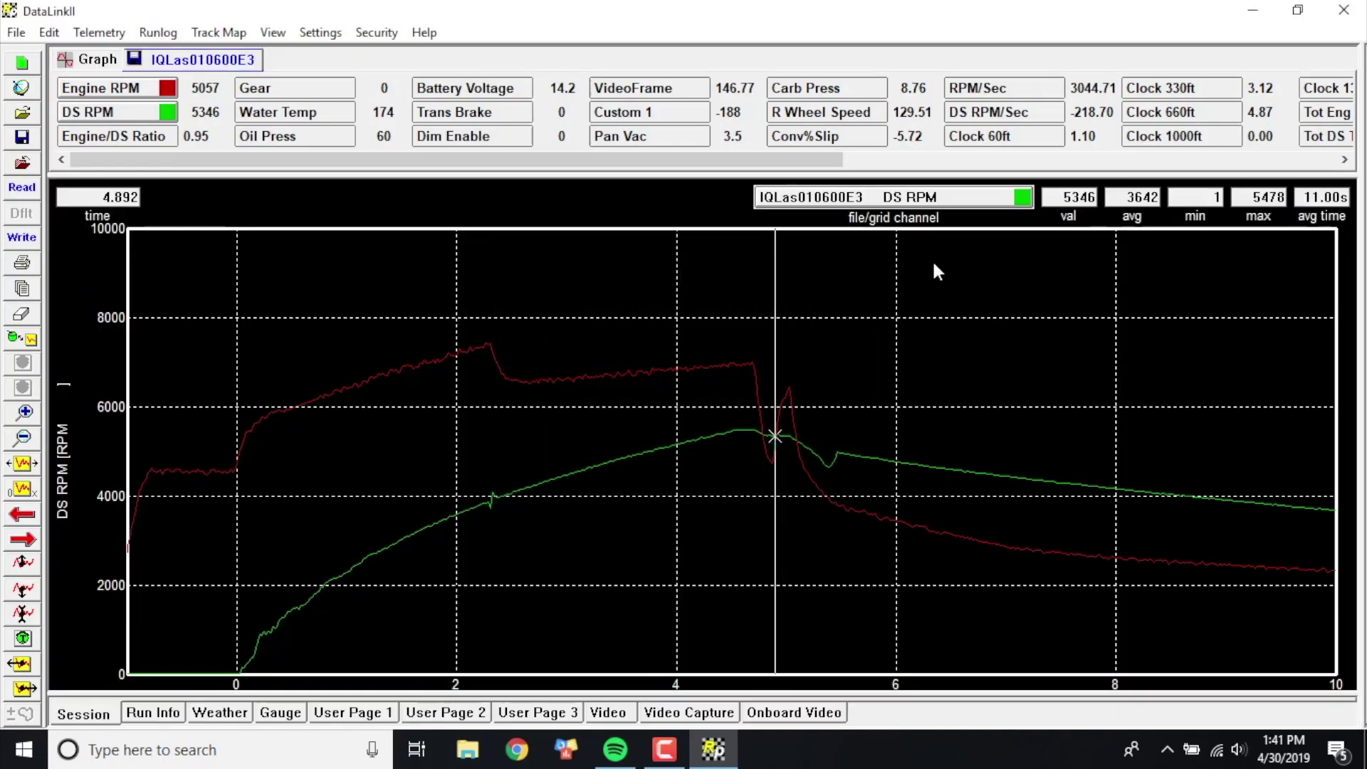
Step: Cycle through the pane layouts and move the time marker to 3.615 s
left_click(21, 288)
left_click(21, 288)
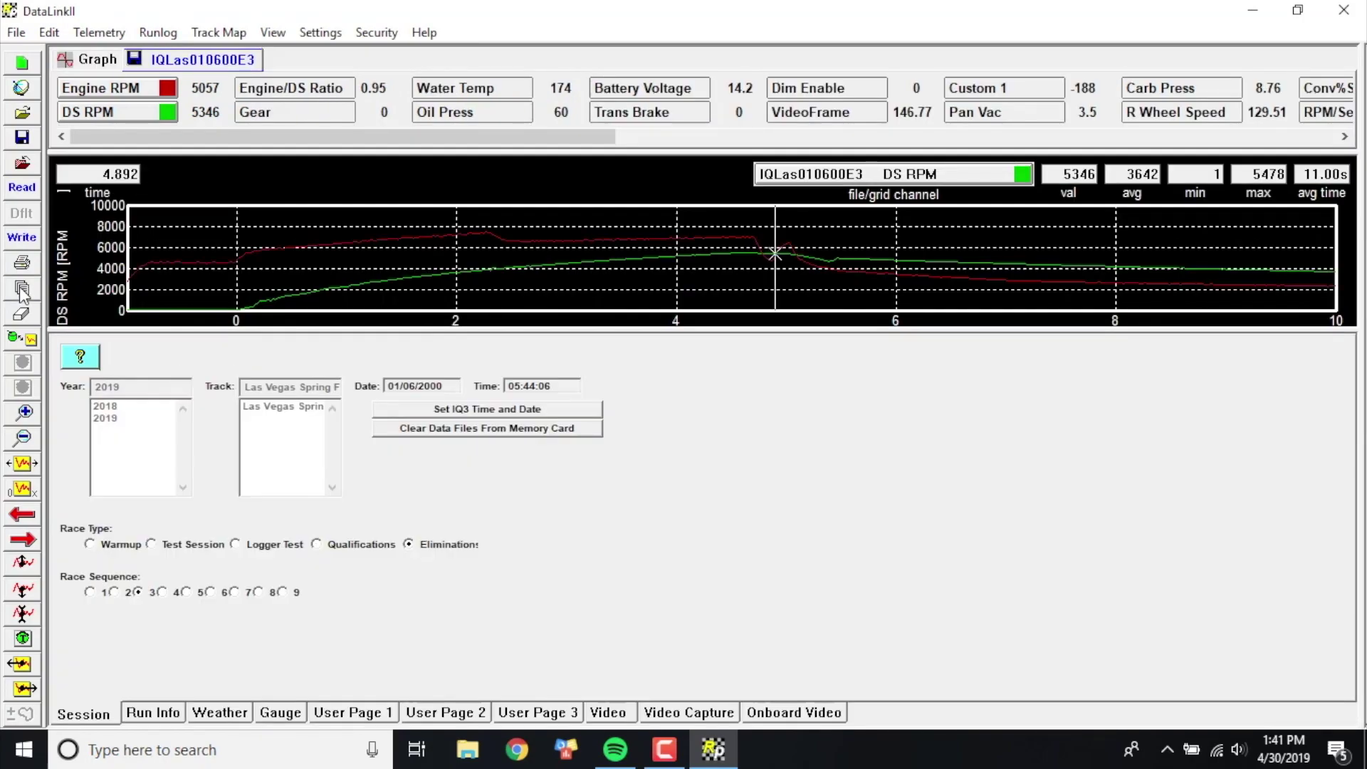
left_click(21, 288)
left_click(22, 288)
left_click(22, 288)
left_click(22, 289)
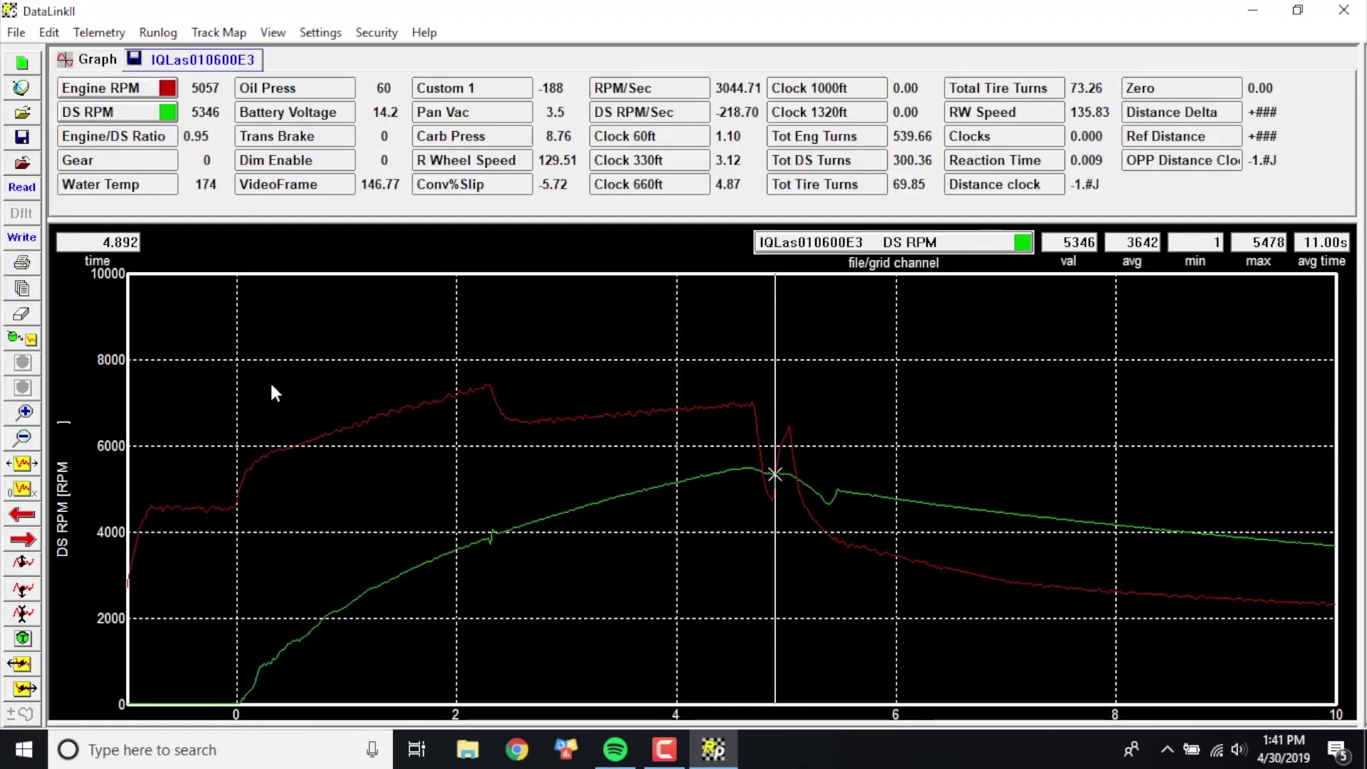
left_click_drag(643, 491, 610, 416)
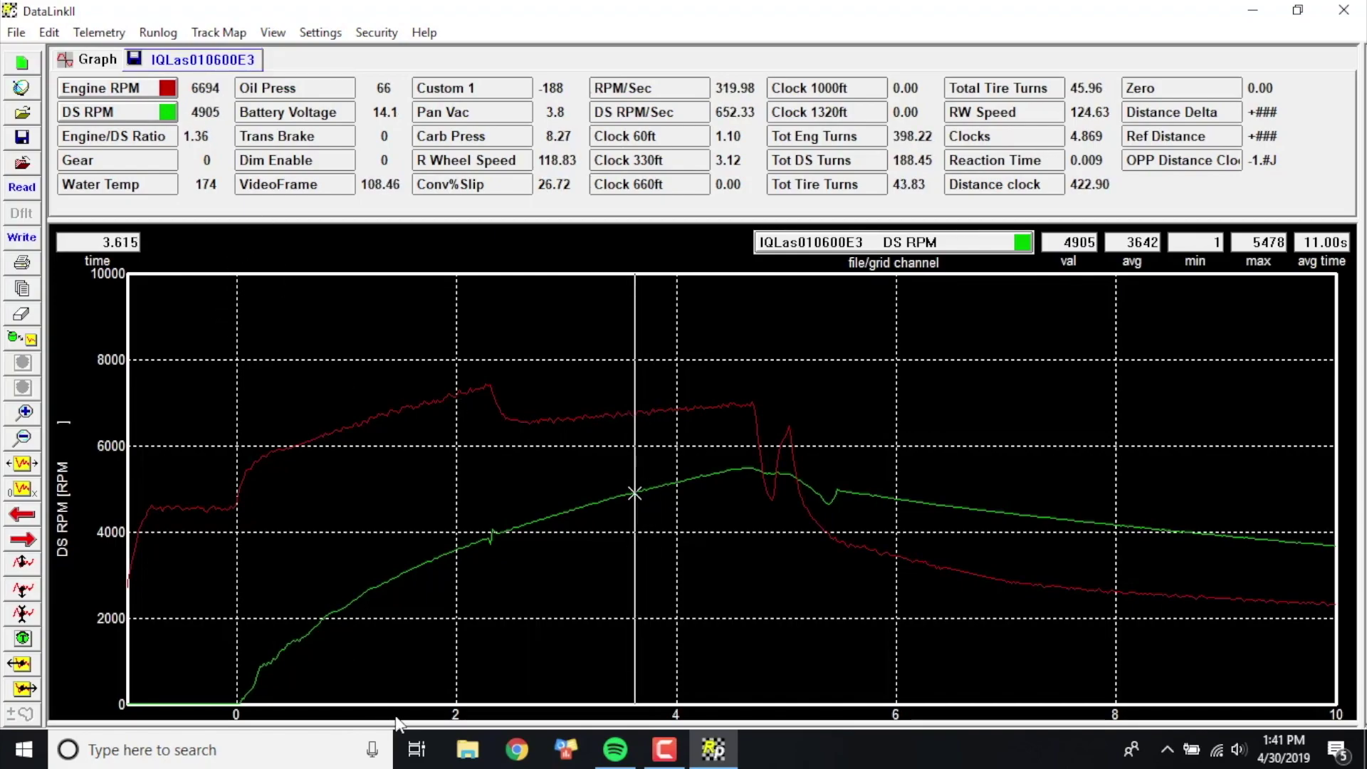
Step: Cycle two more layouts, view Run Info and Weather, then return to the Session page
left_click(22, 300)
left_click(22, 300)
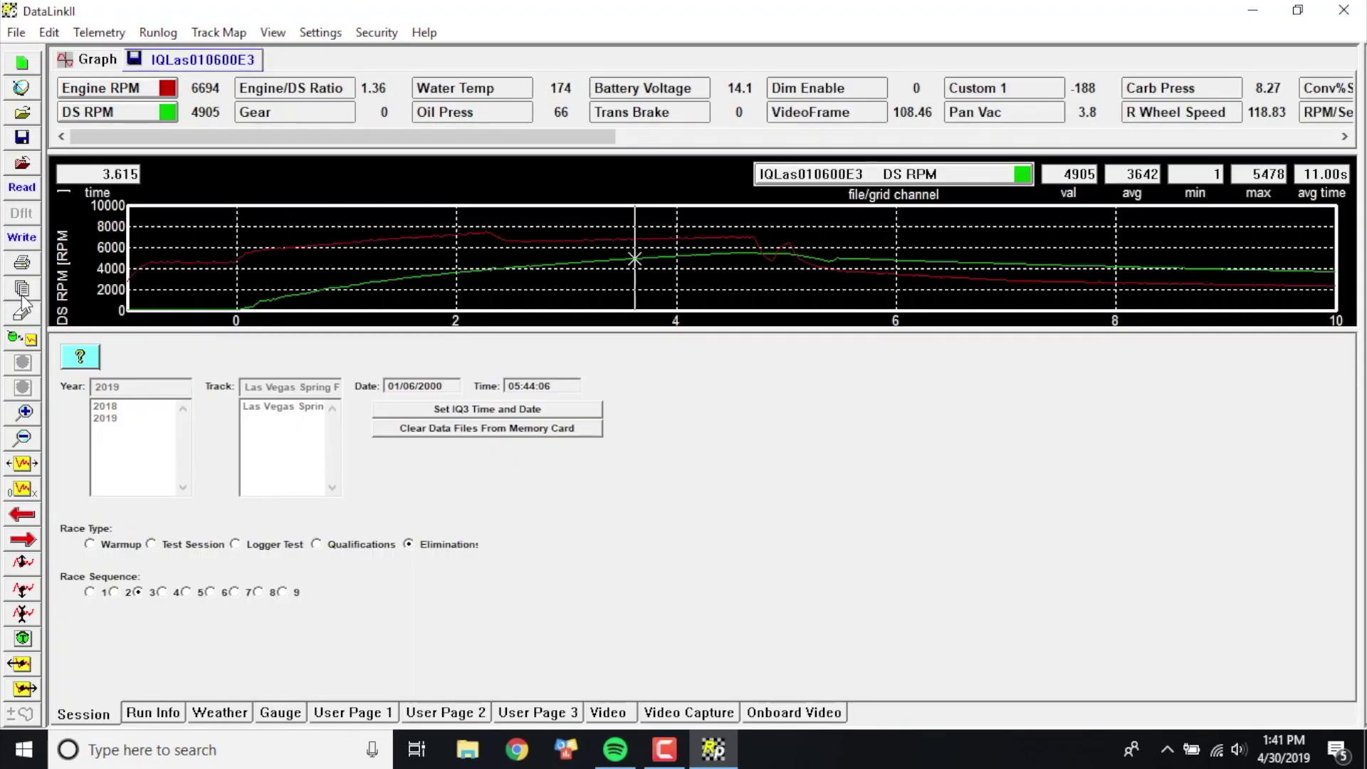
left_click(153, 712)
left_click(220, 713)
left_click(105, 712)
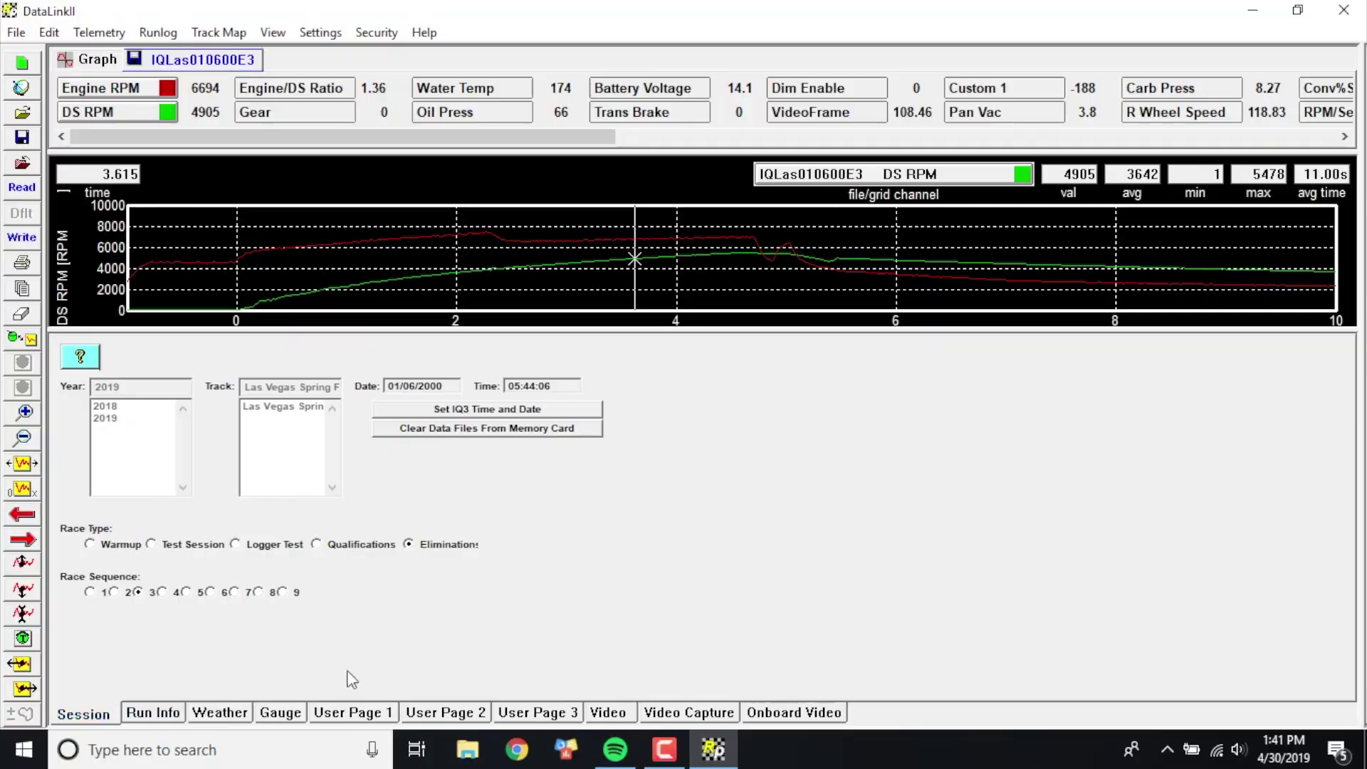